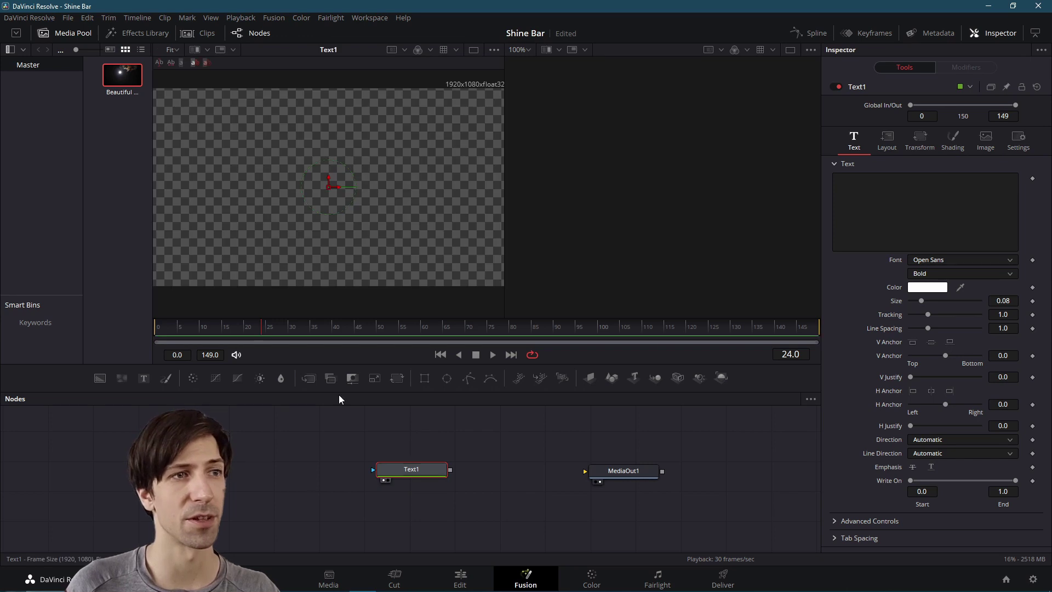
- Enter "Making It Shine" as the styled text of the Text1 node
left_click_drag(381, 198, 399, 200)
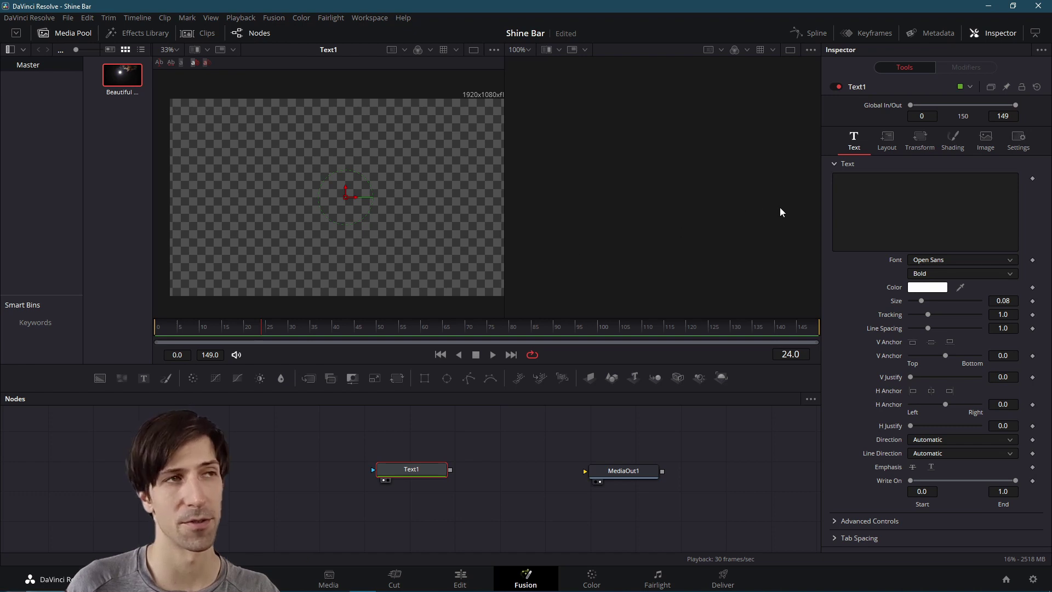
left_click(895, 185)
type("Making It")
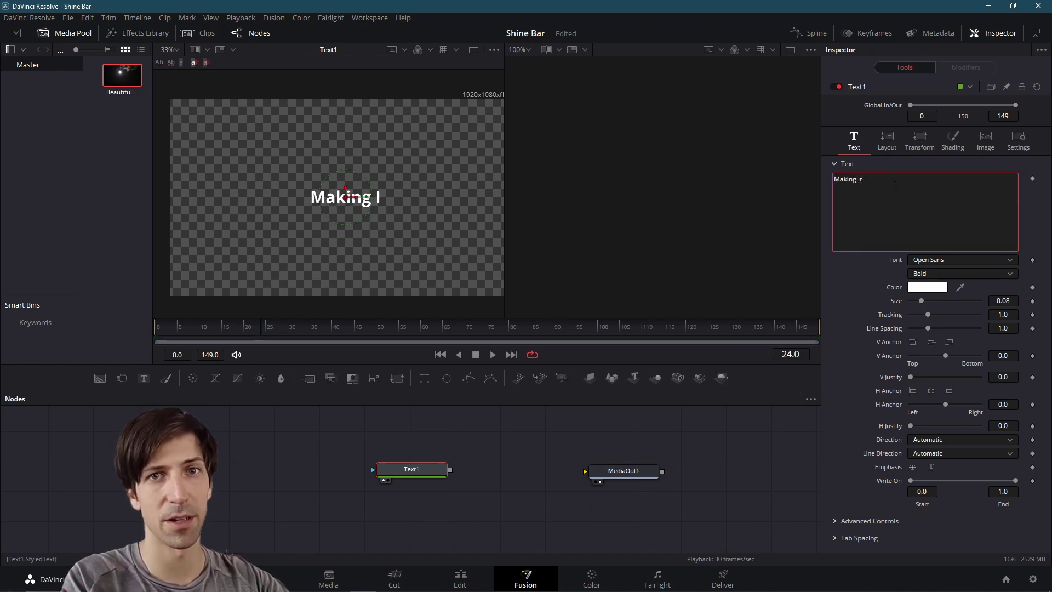
type(" Shine")
- Set the text's font to Liberation Serif and enlarge its size to 0.1654
left_click(948, 259)
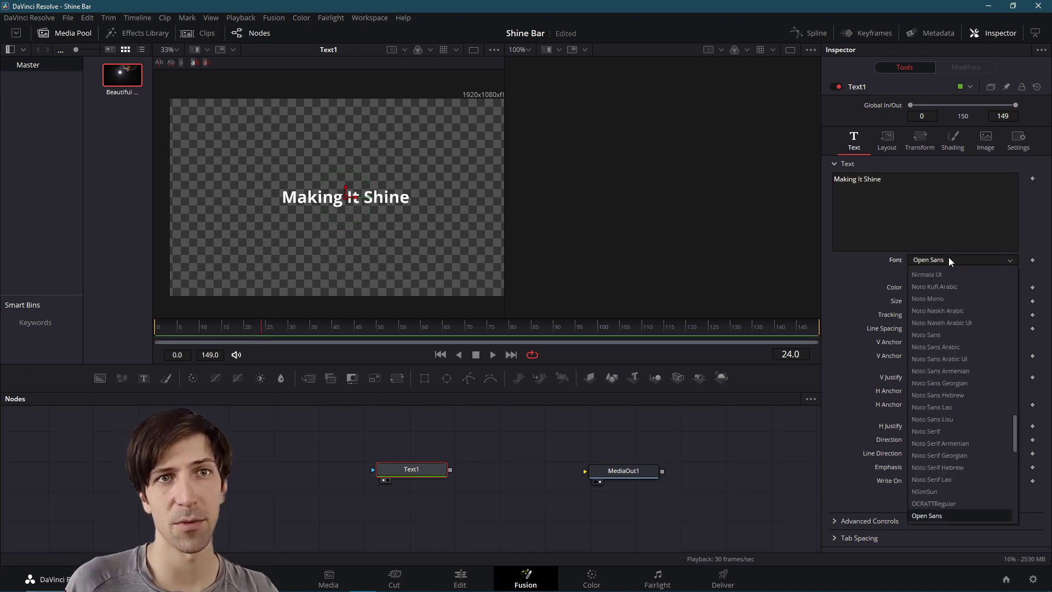
scroll(971, 324, "up", 5)
left_click(974, 326)
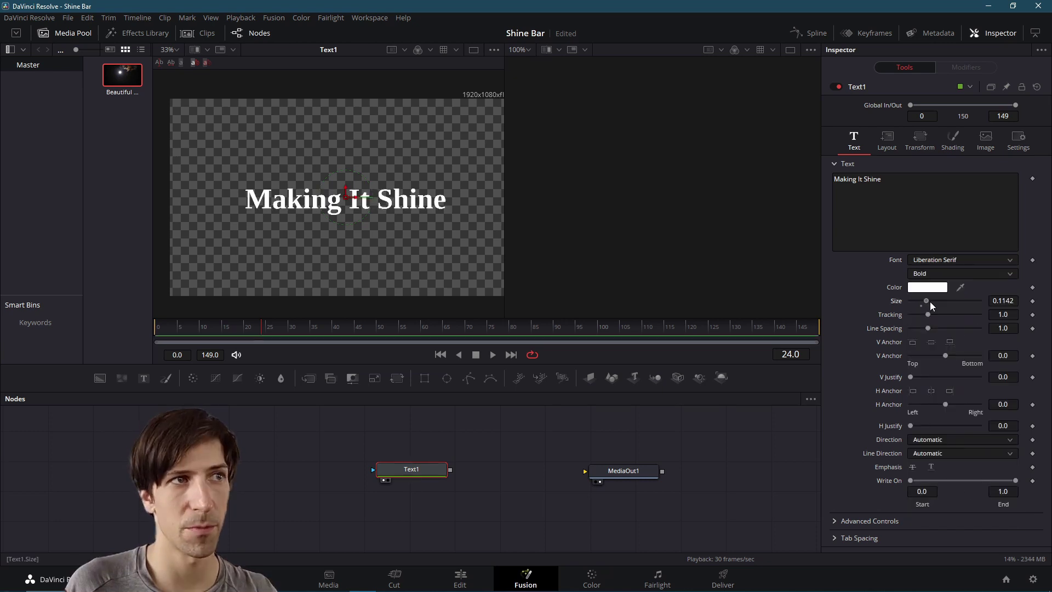
left_click_drag(929, 303, 937, 301)
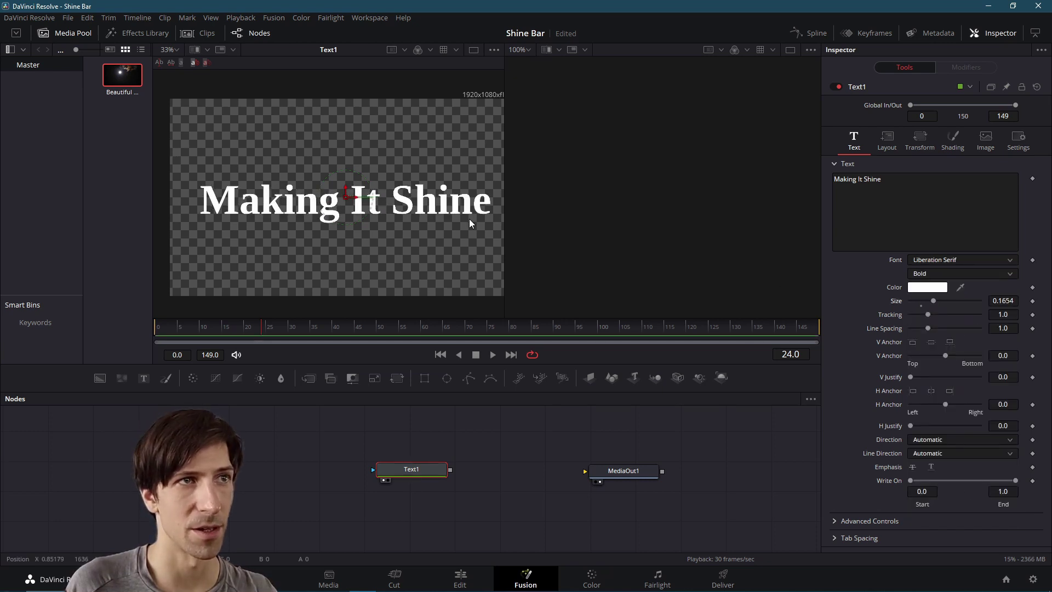
left_click_drag(470, 219, 451, 219)
scroll(451, 219, "down", 1)
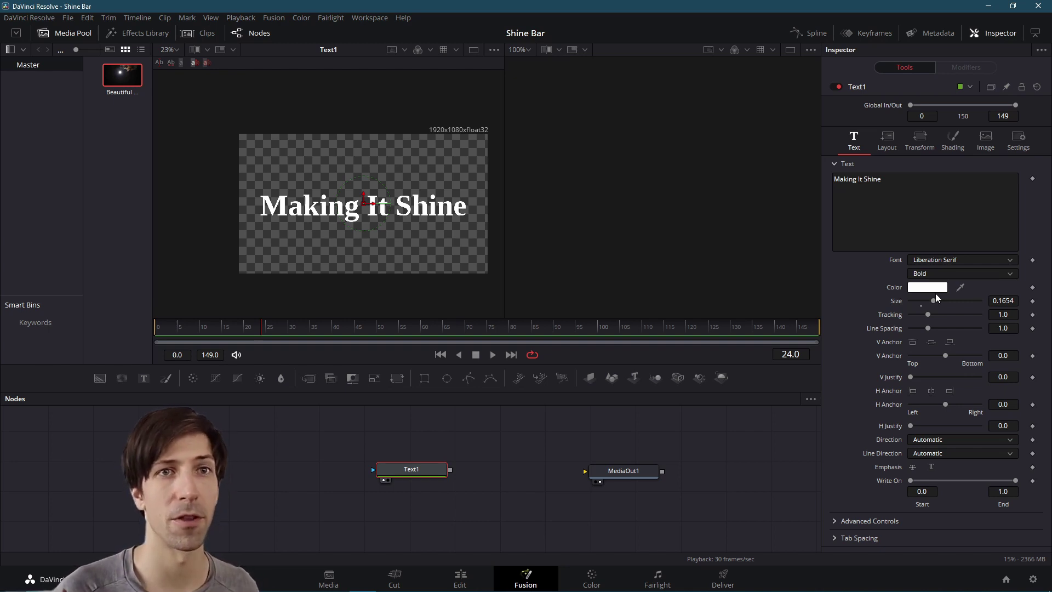
- Change the text color from the picker to a slightly darkened turquoise, #33dcce
left_click(943, 292)
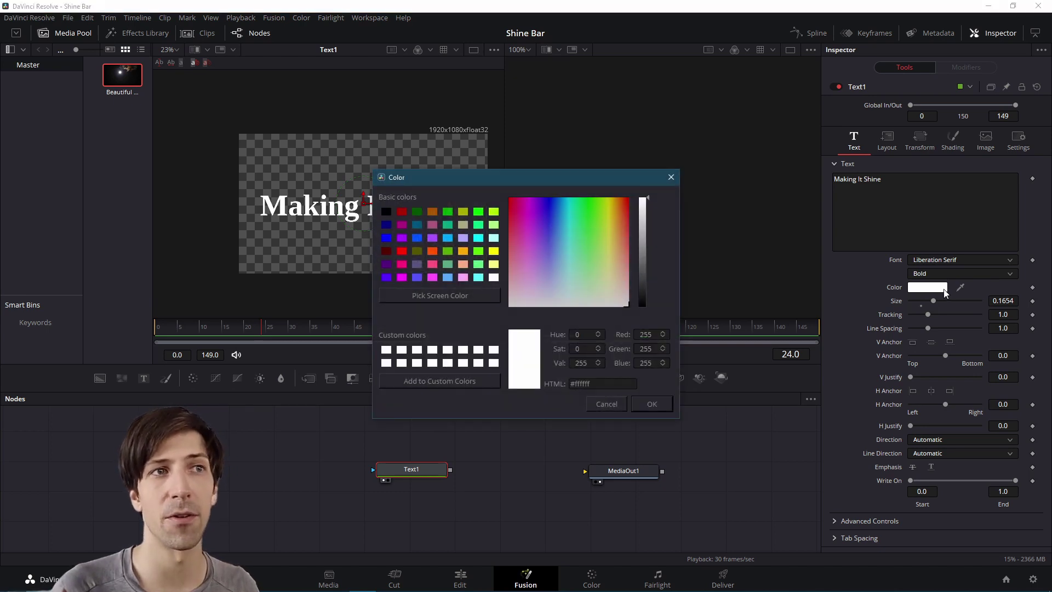
left_click(569, 229)
left_click_drag(569, 228, 570, 223)
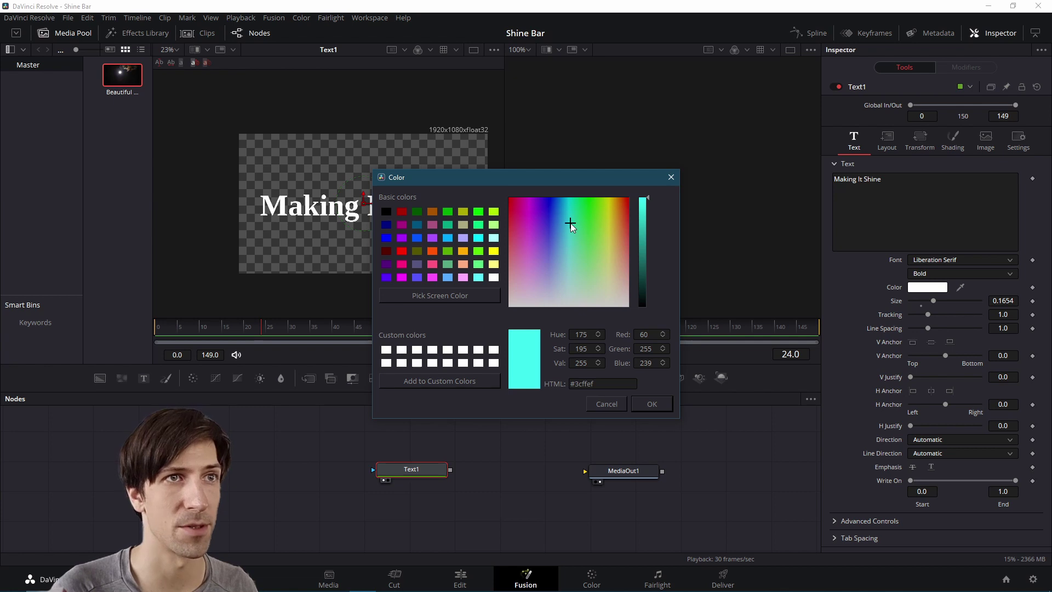
left_click(642, 213)
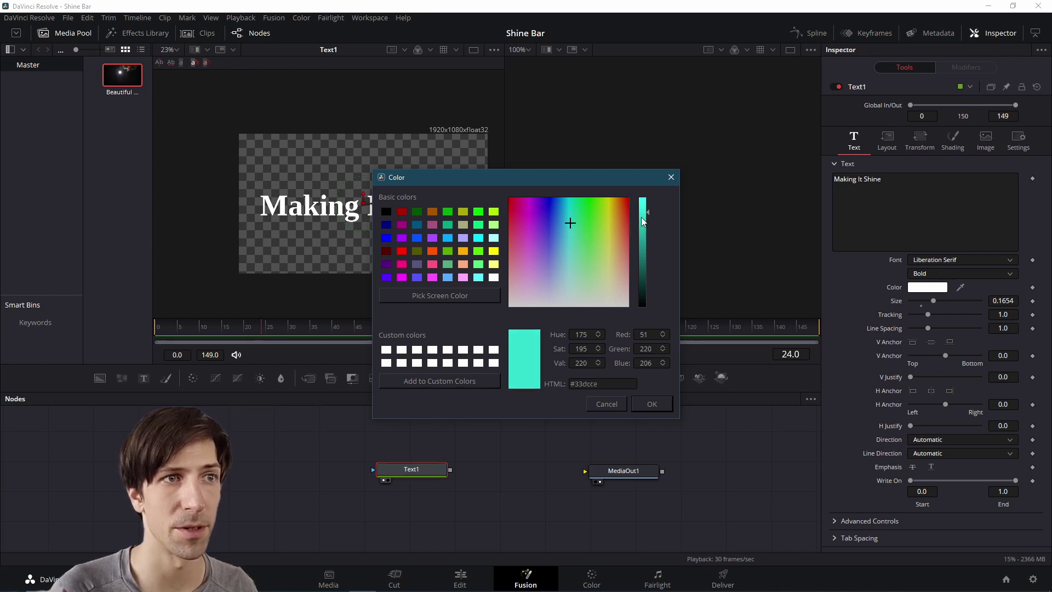
left_click(659, 404)
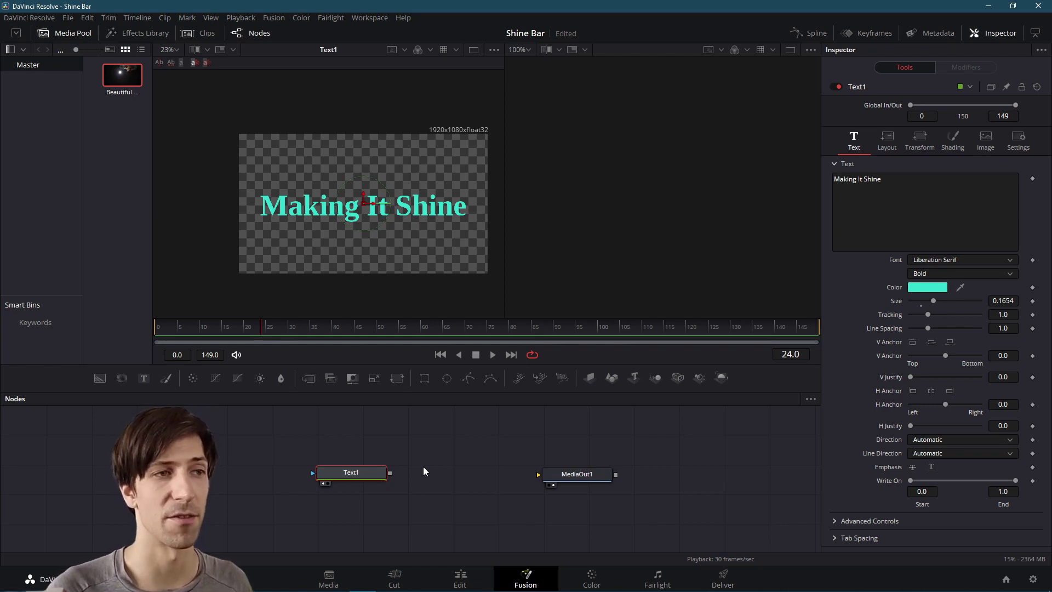
- Add an sRectangle shape node above Text1 in the node graph
right_click(391, 426)
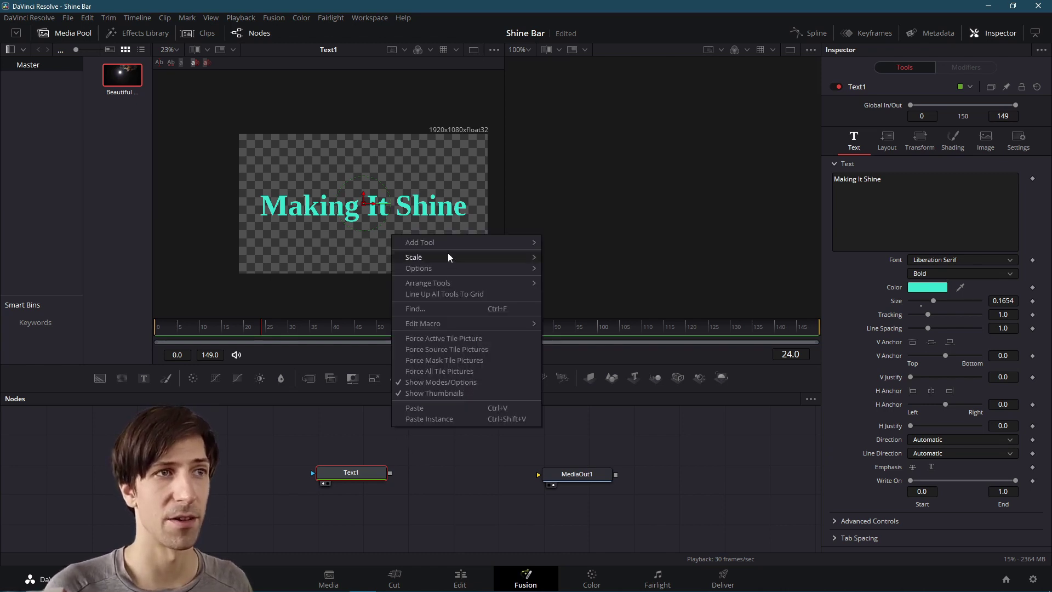
mouse_move(449, 242)
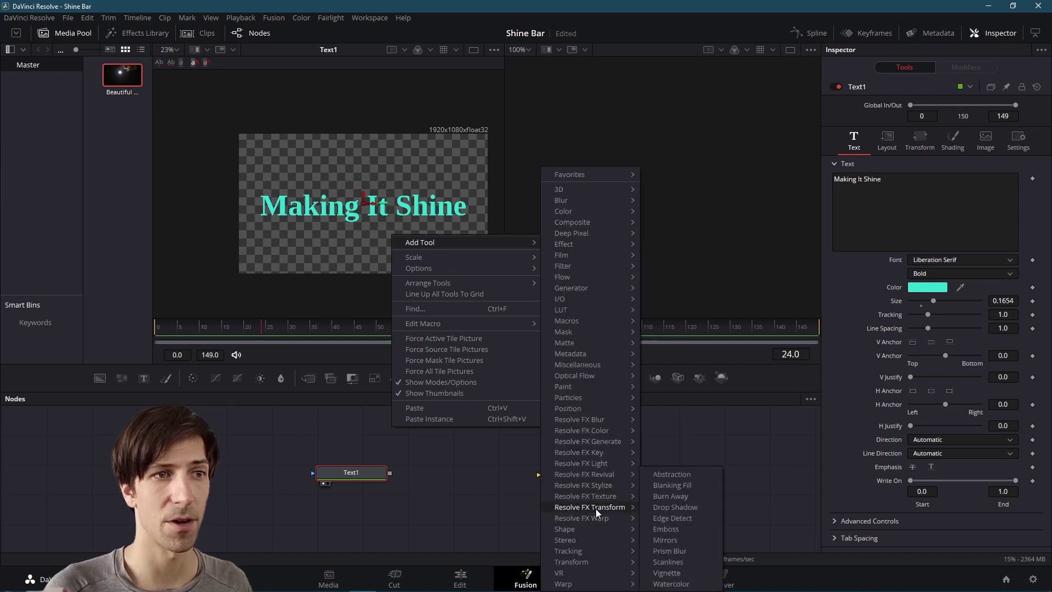
mouse_move(592, 528)
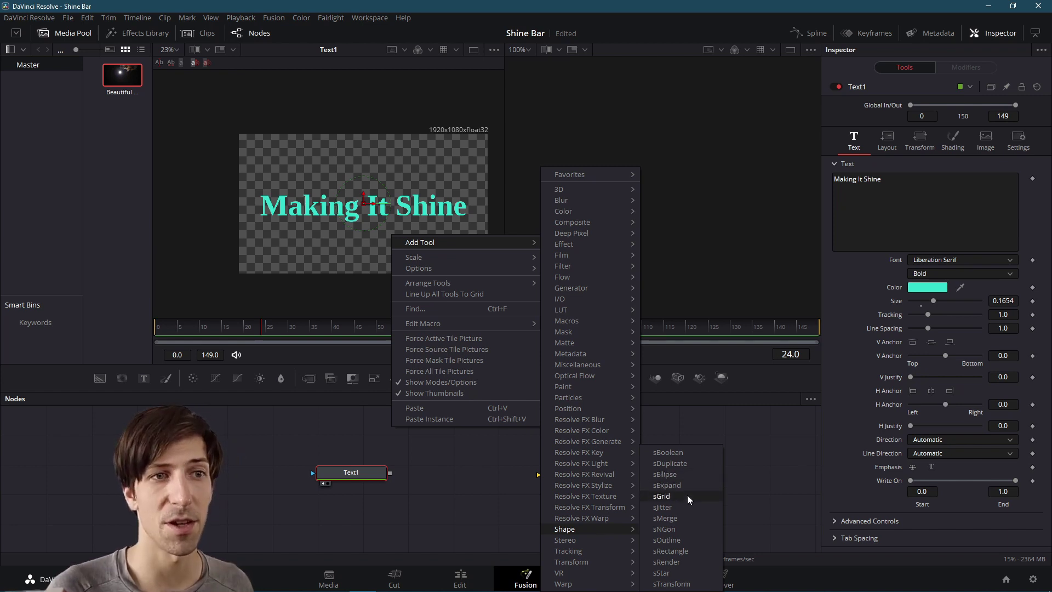
left_click(688, 548)
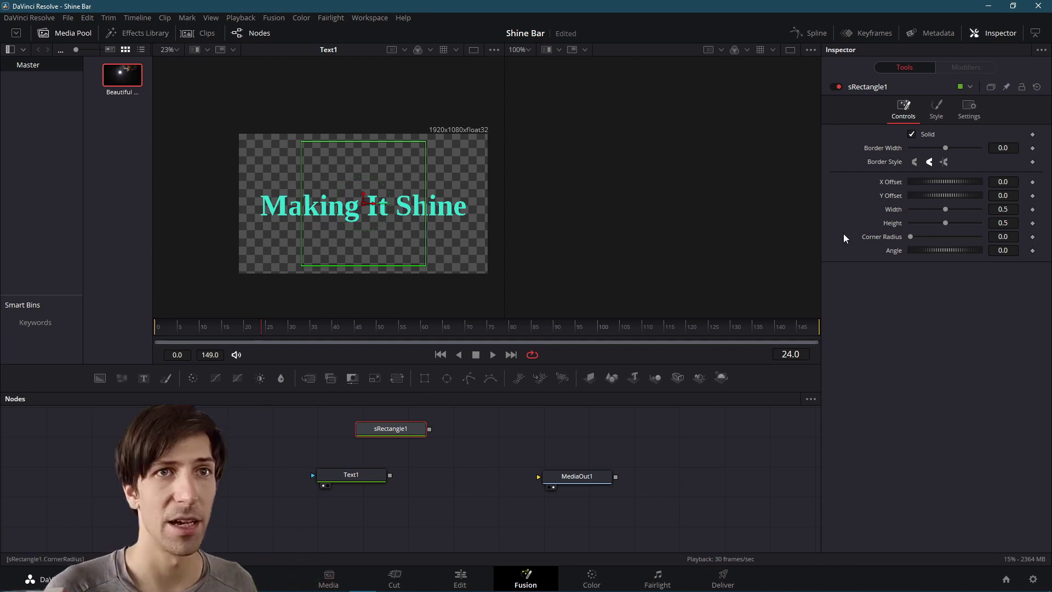
- Set the rectangle's angle to 45
left_click(1000, 250)
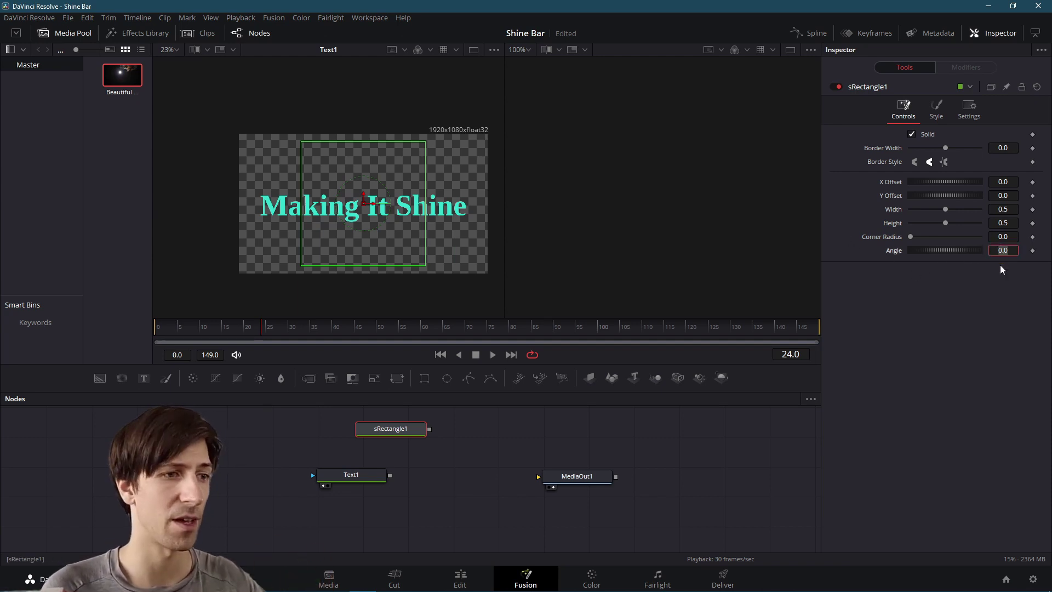
type("45")
key("Tab")
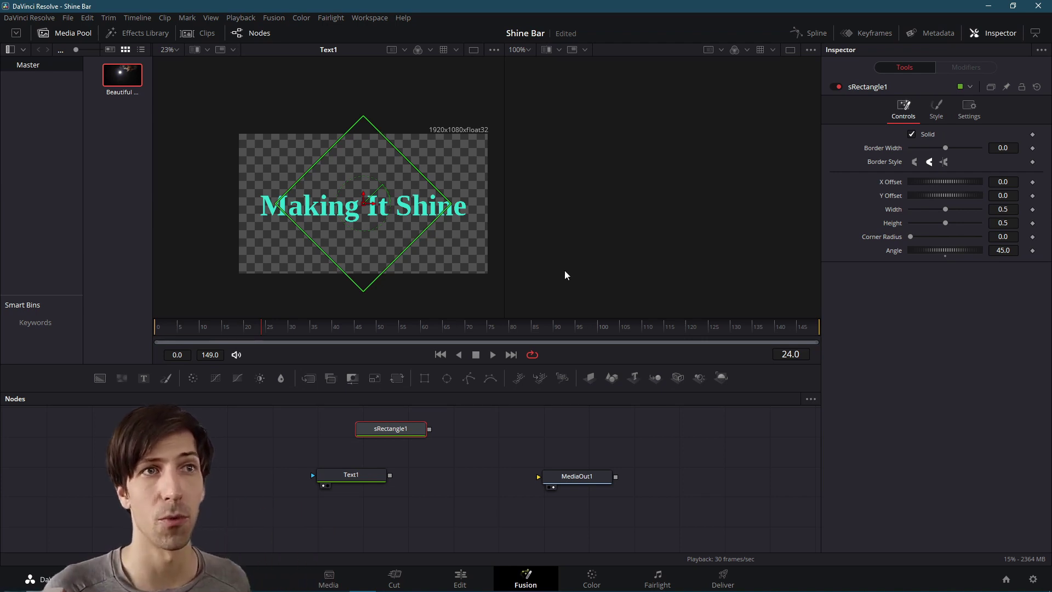
- Narrow the rectangle to a width of 0.11 and tilt it to an angle of 19.4
left_click_drag(945, 209, 917, 213)
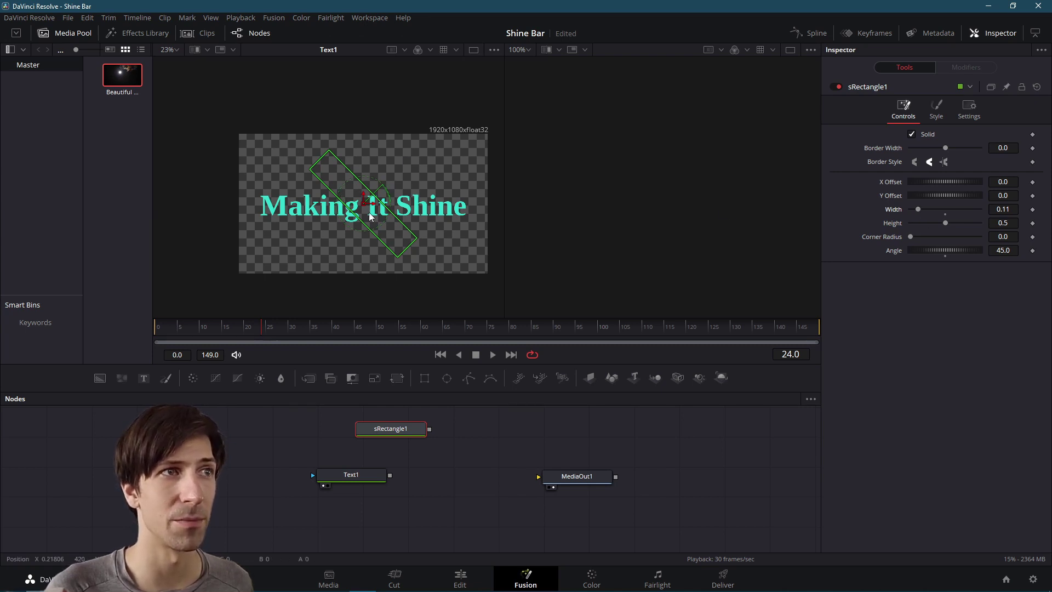
left_click_drag(1009, 253, 982, 253)
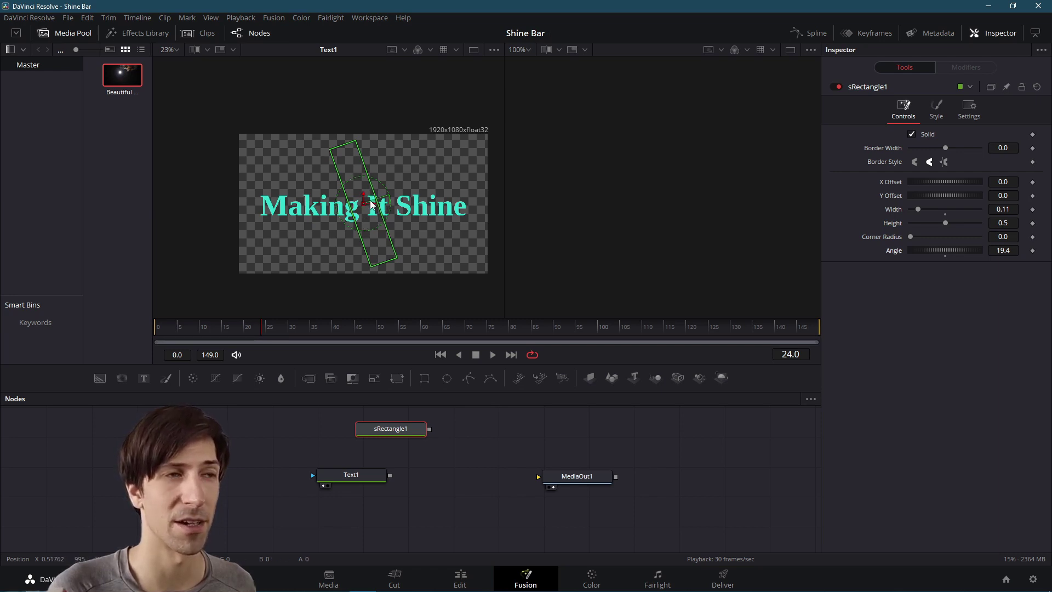
- Add an sRender node beside sRectangle1 and feed the rectangle's output into it
left_click_drag(390, 427, 364, 428)
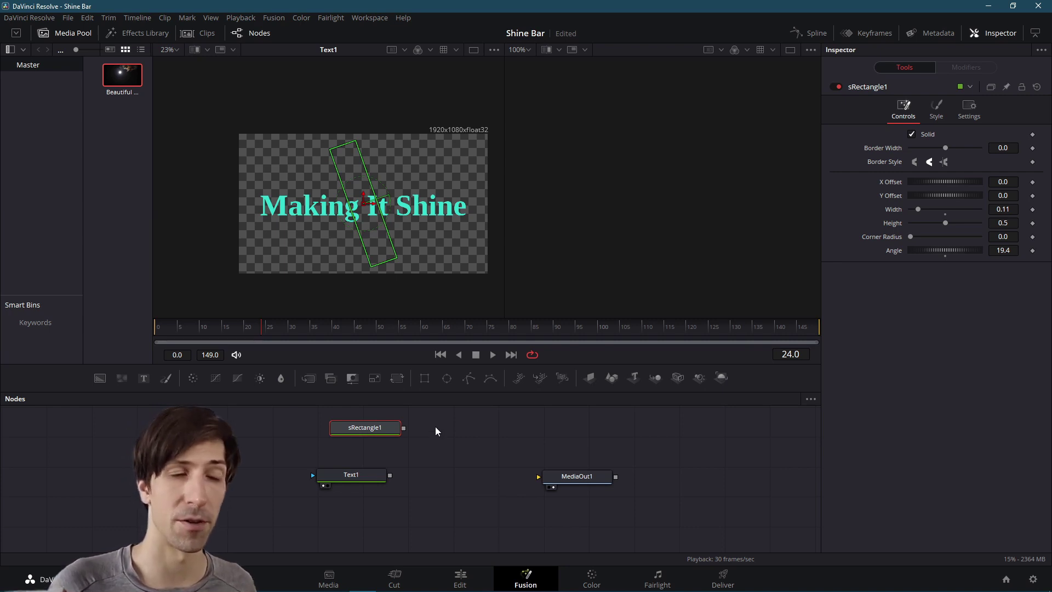
right_click(427, 424)
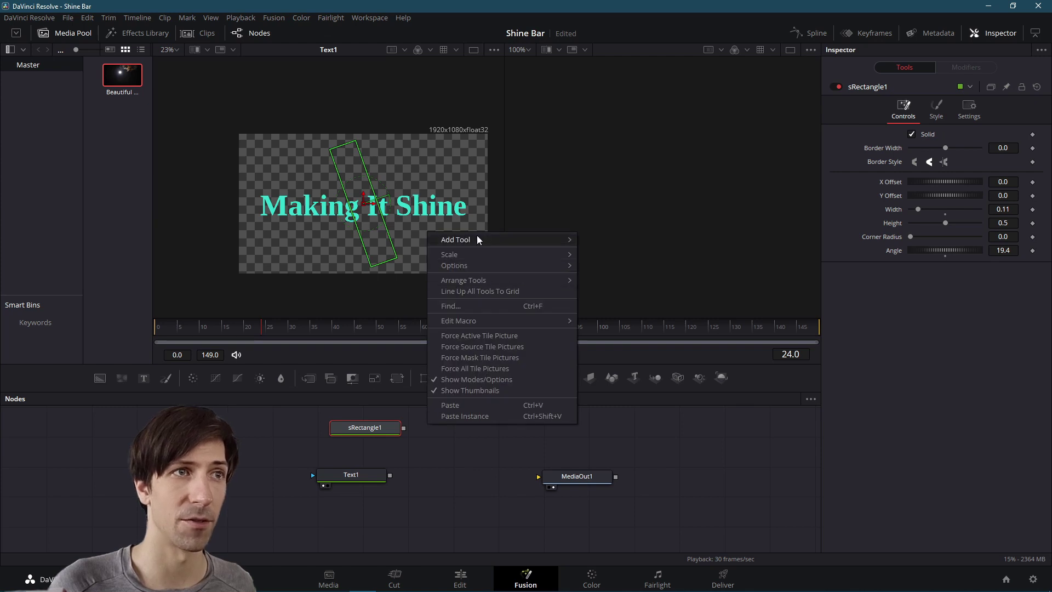
mouse_move(479, 239)
mouse_move(642, 532)
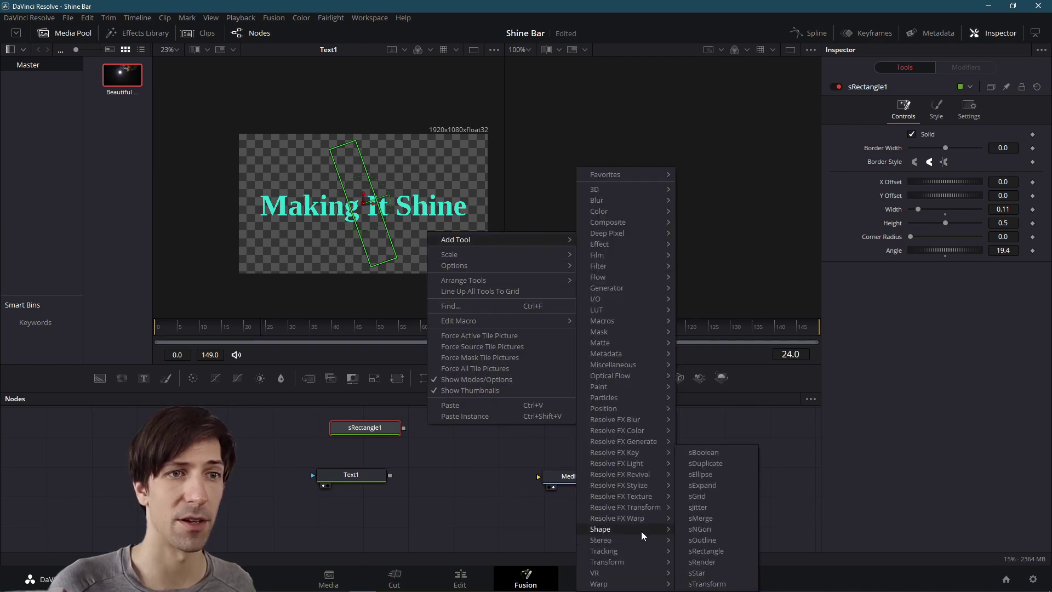
left_click(704, 561)
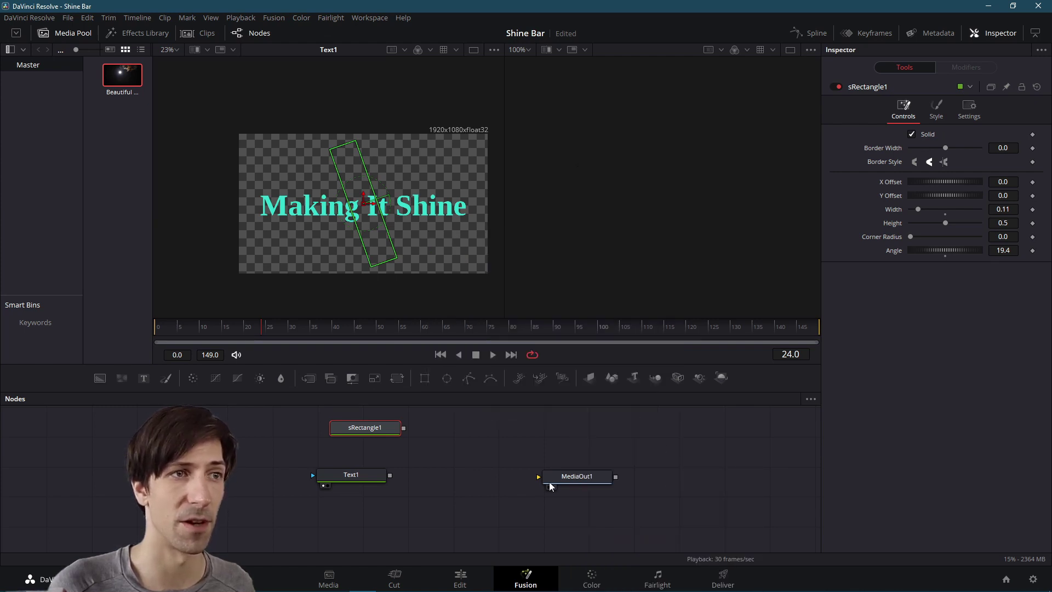
left_click_drag(405, 435, 441, 434)
left_click(390, 437)
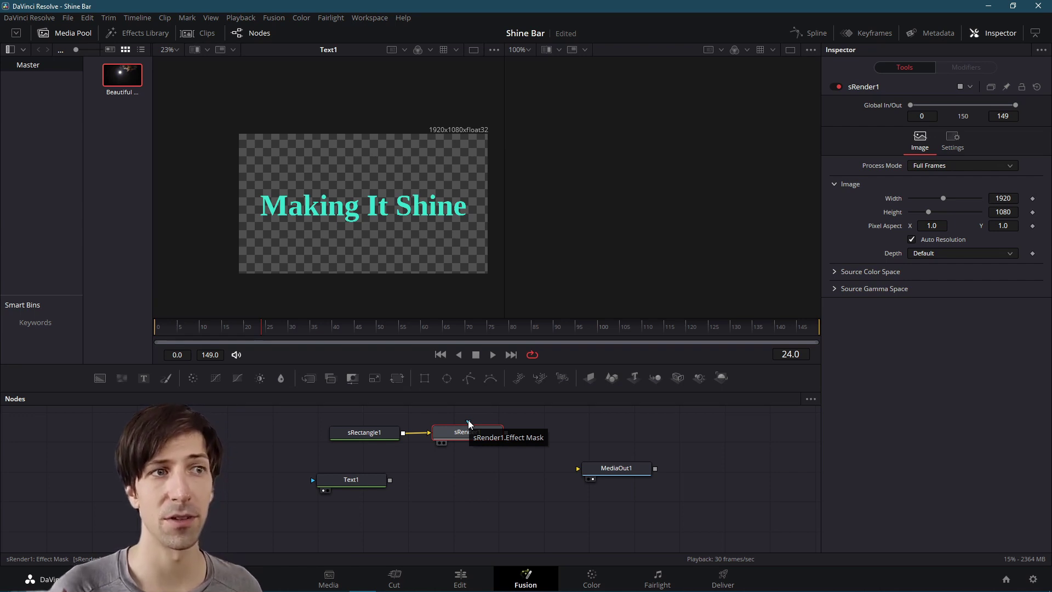
- Add an unconnected Merge node and arrange it between sRender1 and MediaOut1, moving MediaOut1 aside to make room
left_click(395, 434)
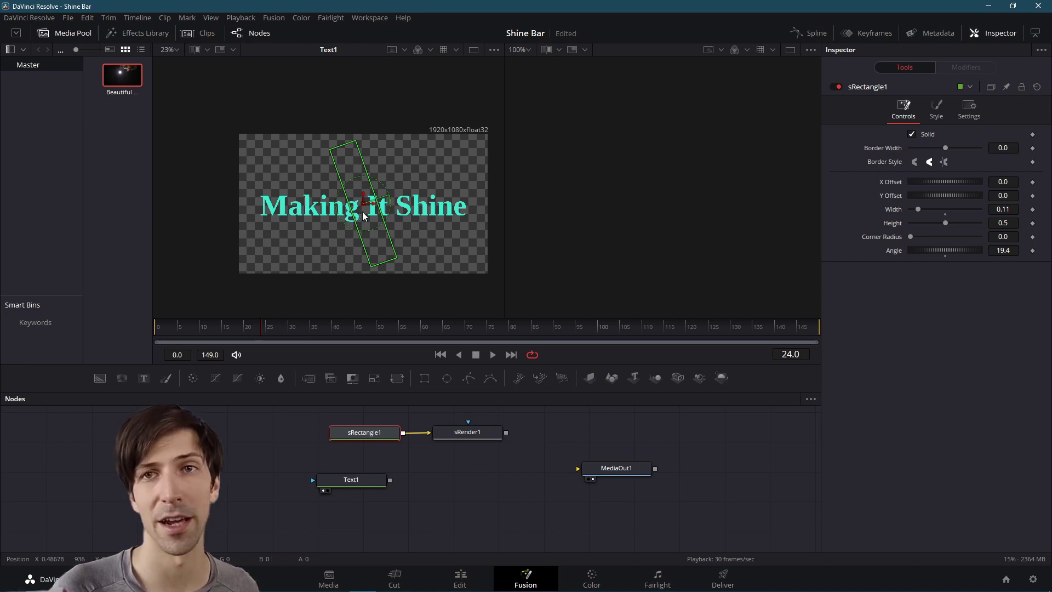
left_click(537, 442)
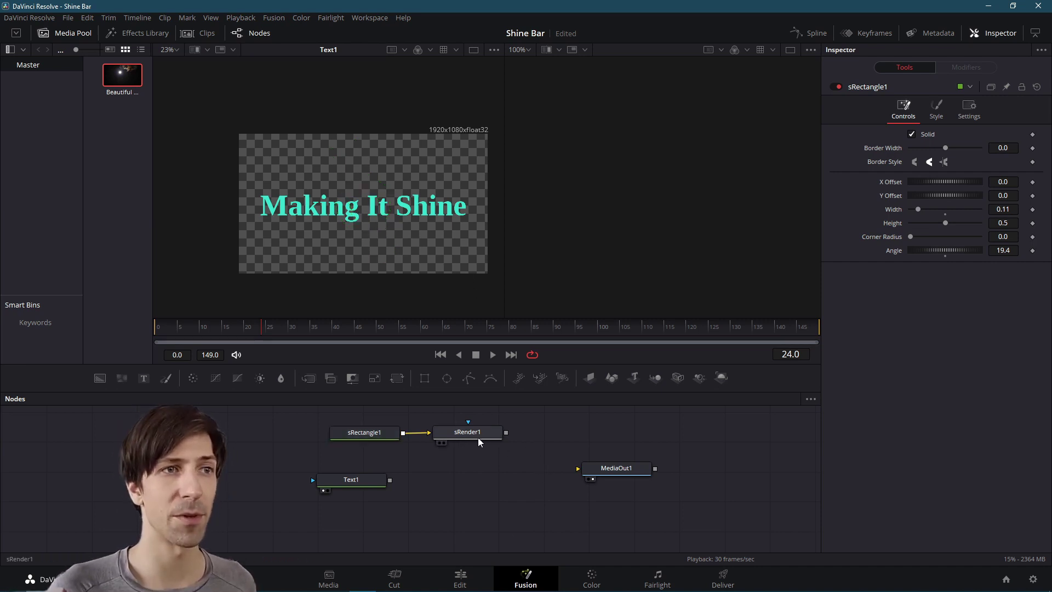
right_click(527, 441)
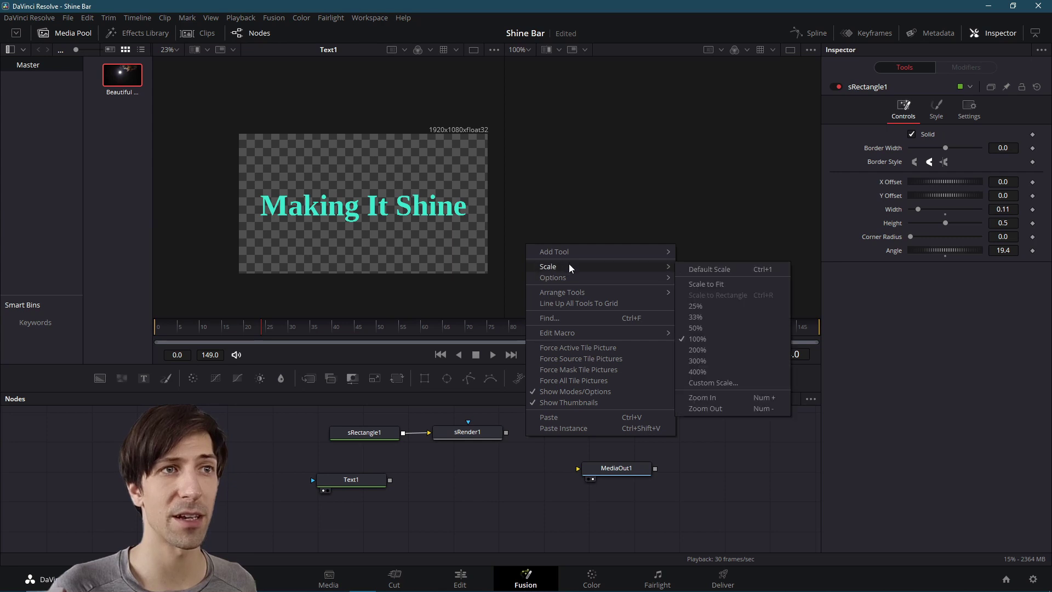
mouse_move(586, 255)
mouse_move(707, 222)
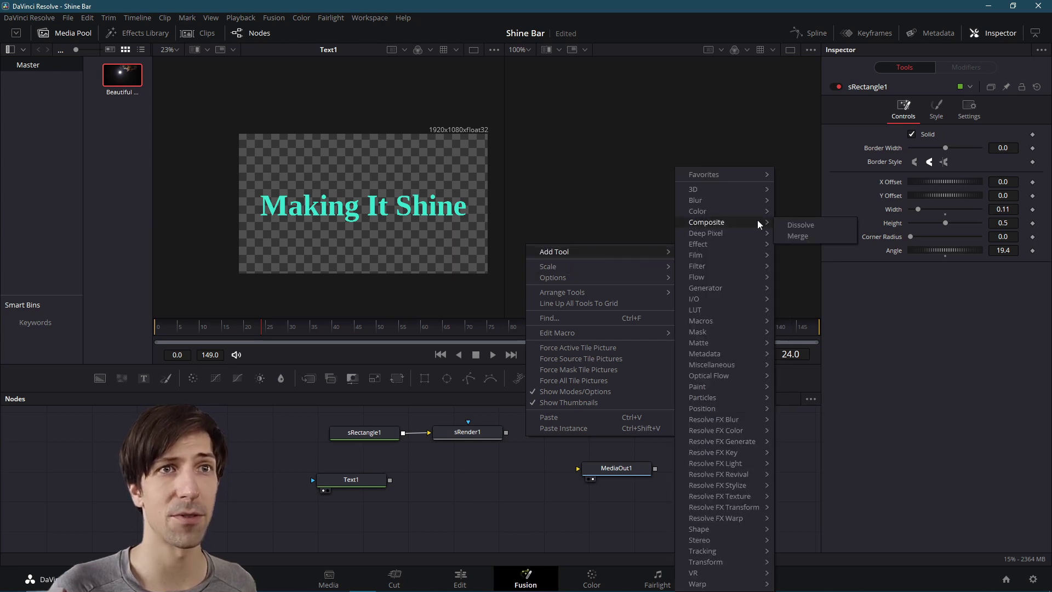
left_click(789, 236)
left_click_drag(619, 470, 689, 469)
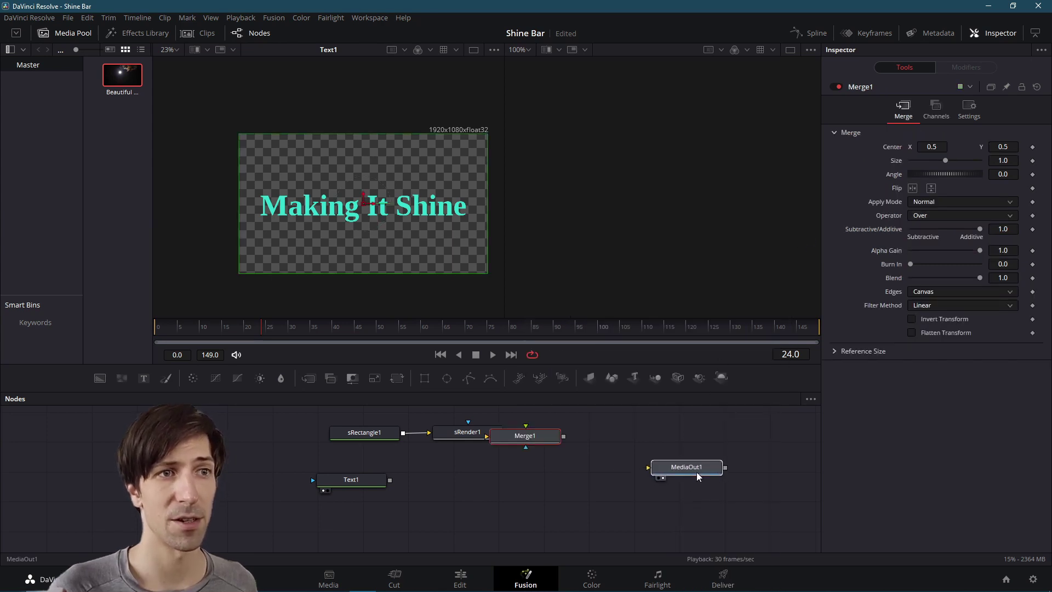
left_click_drag(542, 441, 581, 469)
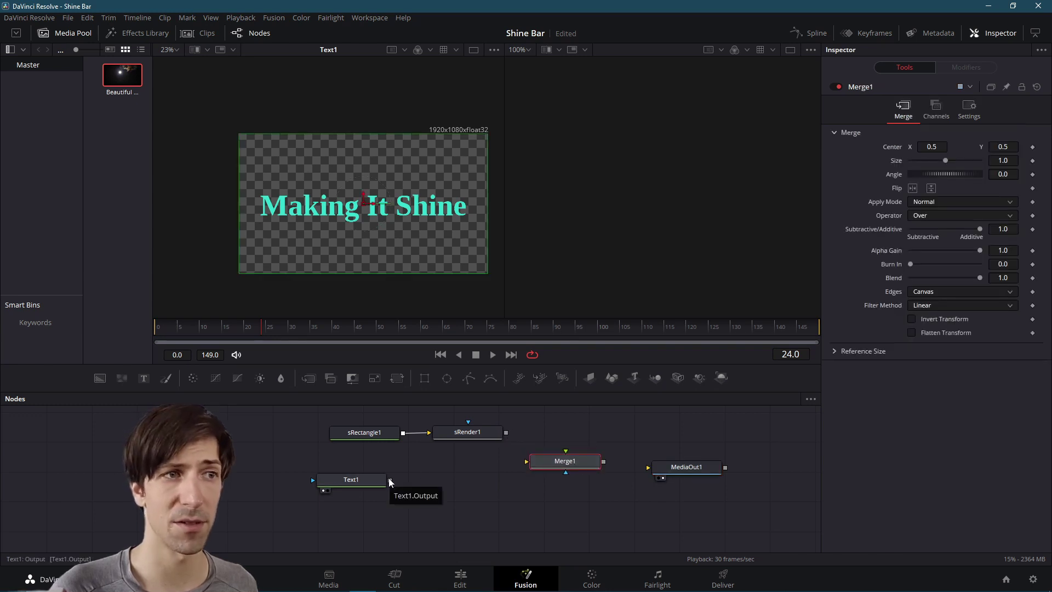
- Connect Text1 as Merge1's background and sRender1 as its foreground, and feed Merge1 into MediaOut1
left_click_drag(391, 482, 529, 464)
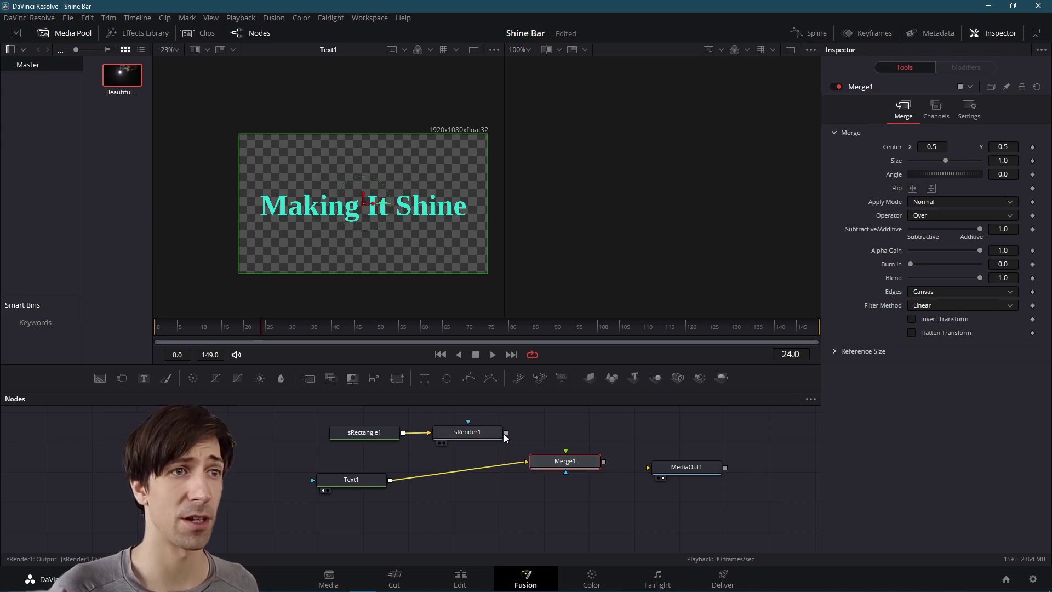
left_click_drag(505, 433, 565, 459)
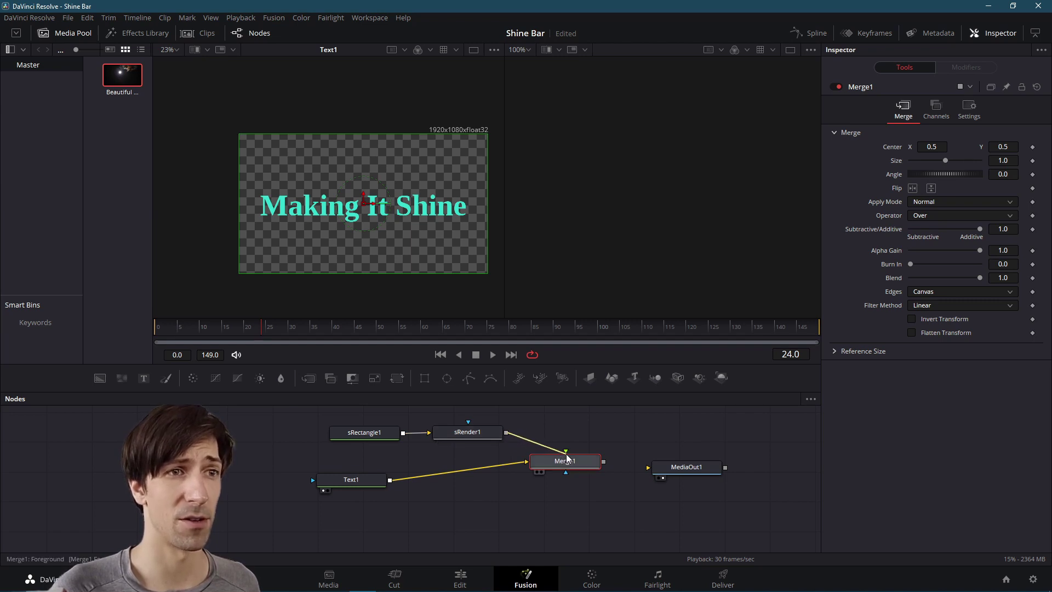
key("ctrl+t")
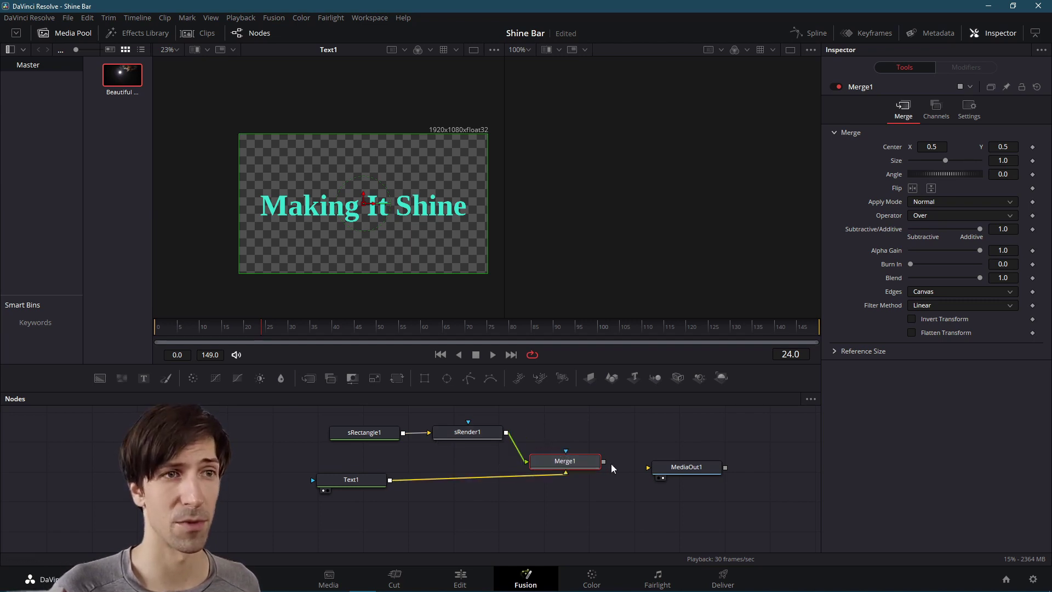
left_click_drag(605, 463, 679, 468)
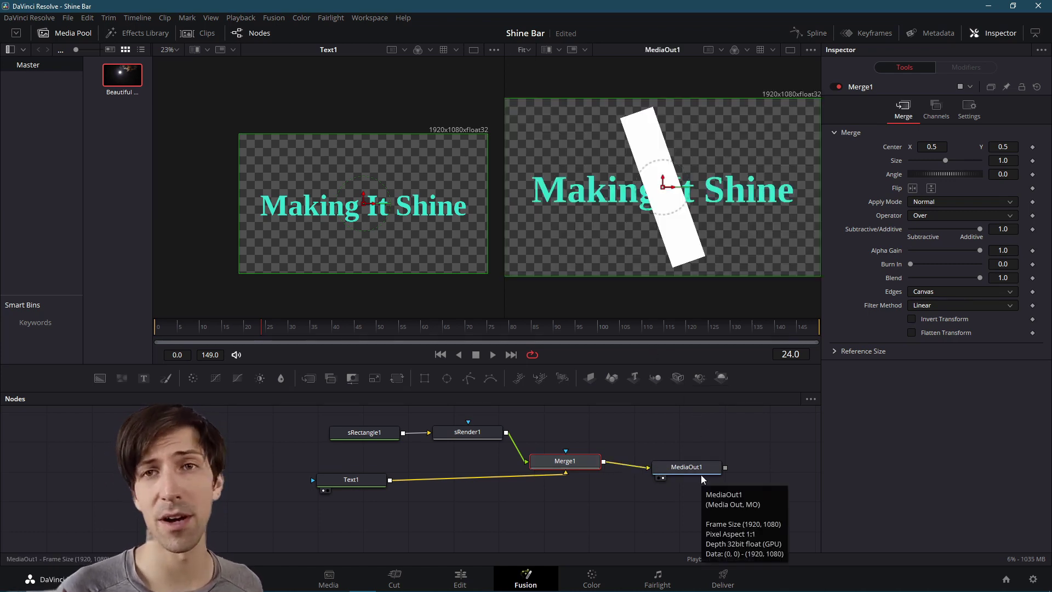
- Connect Text1's output to sRender1's effect mask so the bar is limited to the letters
left_click_drag(643, 109, 628, 109)
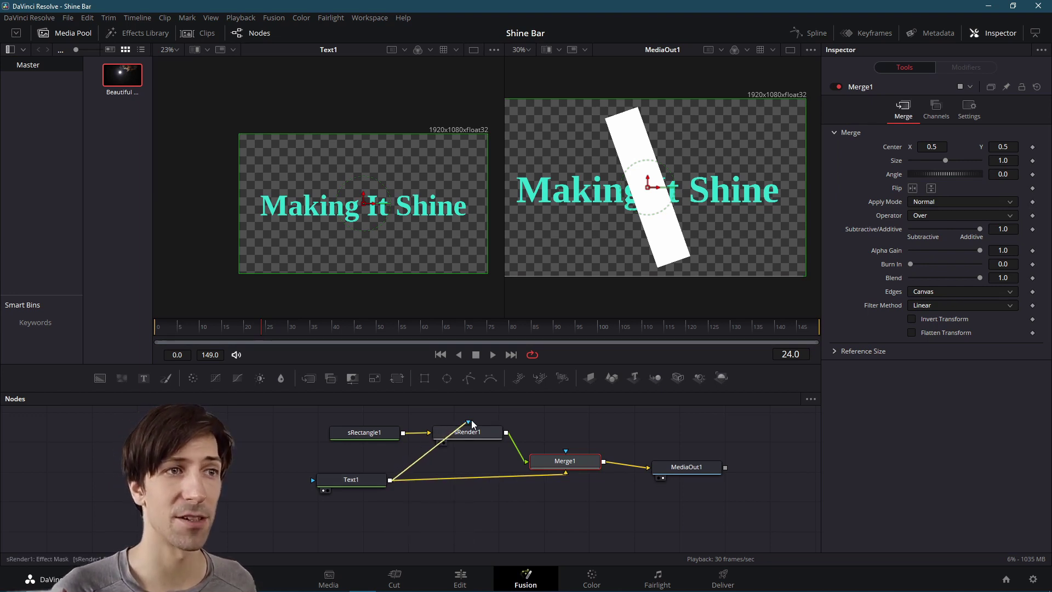
left_click_drag(471, 419, 469, 428)
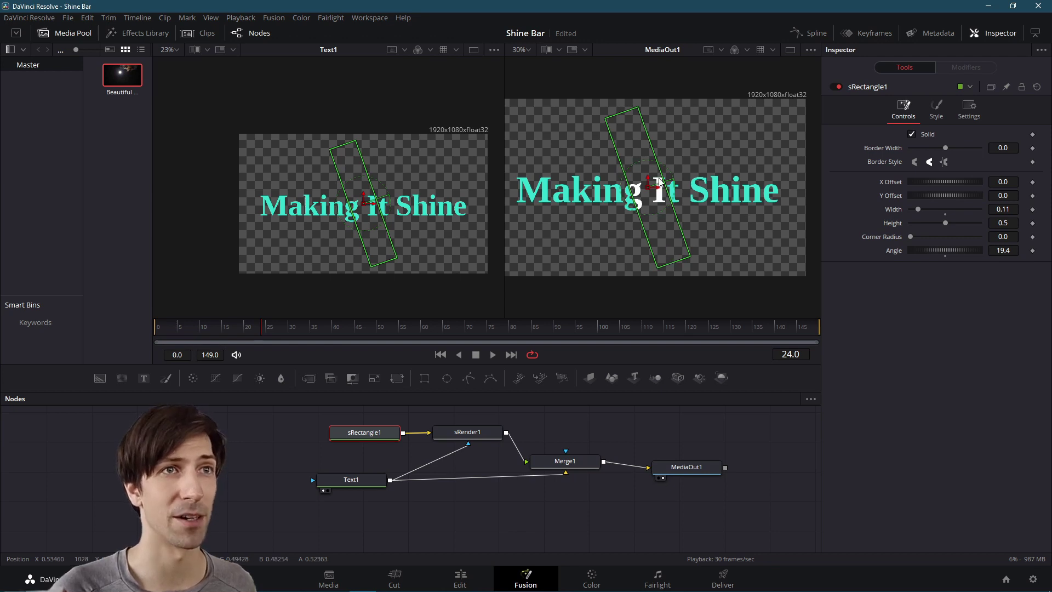
- At frame 0, move sRectangle1 beyond the left edge of the image to an X Offset of about -0.529 and keyframe X Offset
left_click_drag(647, 185, 605, 210)
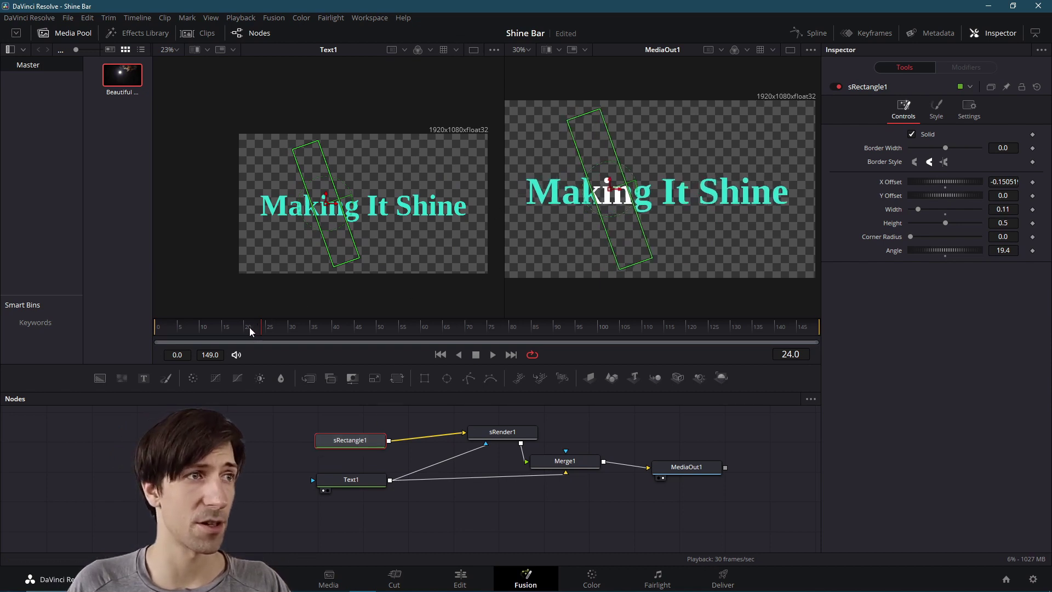
left_click_drag(250, 328, 117, 327)
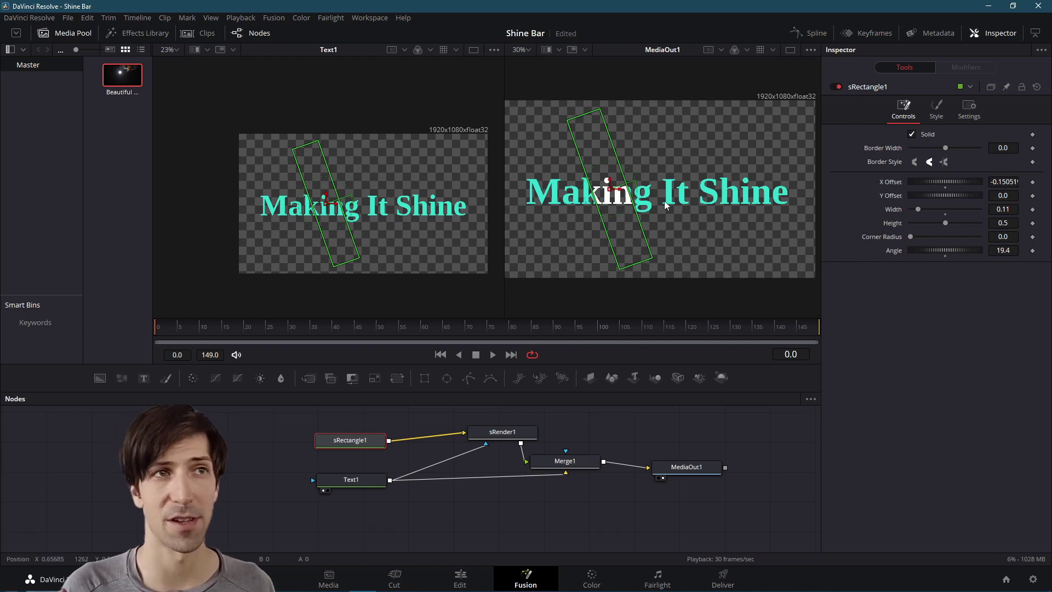
left_click_drag(644, 195, 678, 190)
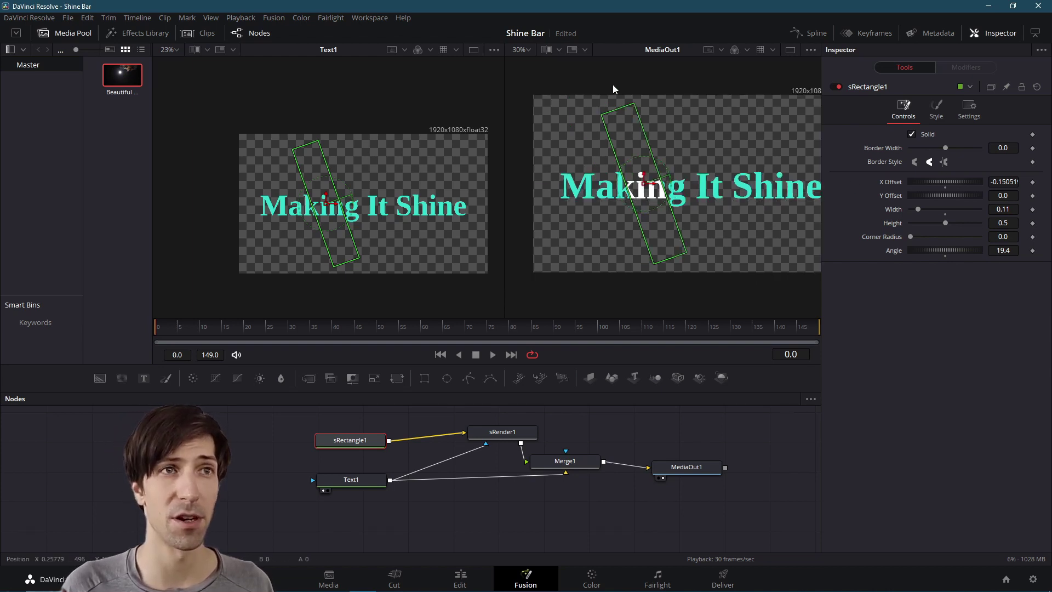
left_click_drag(652, 188, 535, 176)
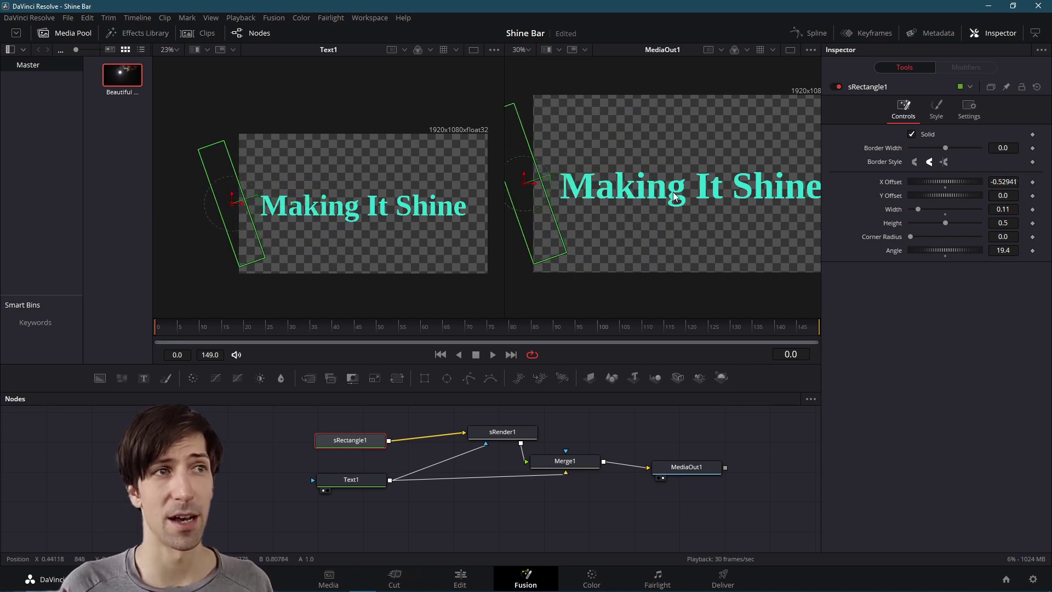
left_click(1032, 182)
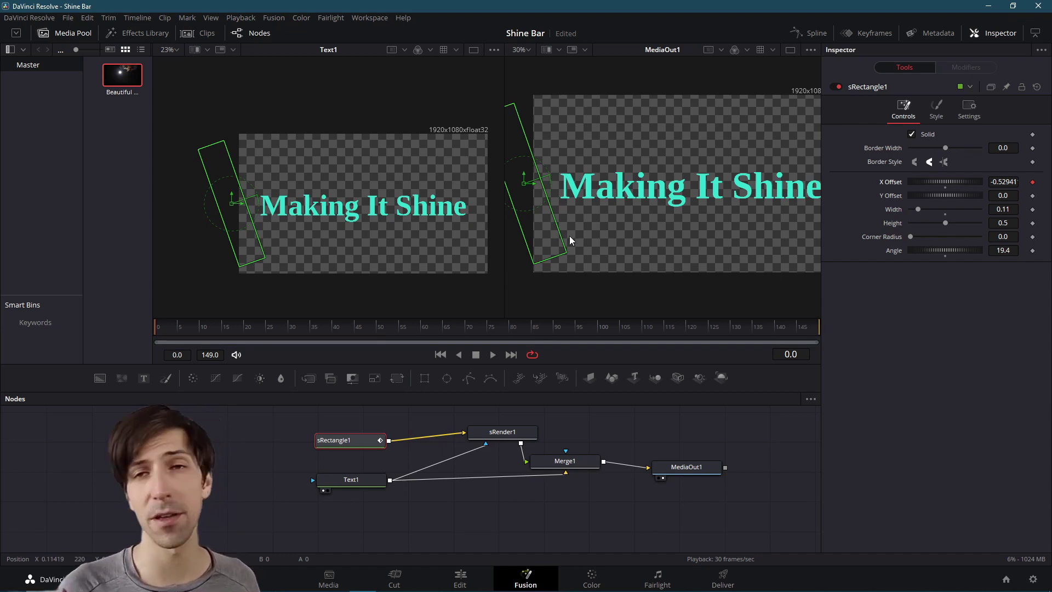
- At frame 60, move sRectangle1 across the text and past the right edge of the image to an X Offset of about 0.527
left_click_drag(634, 228, 613, 232)
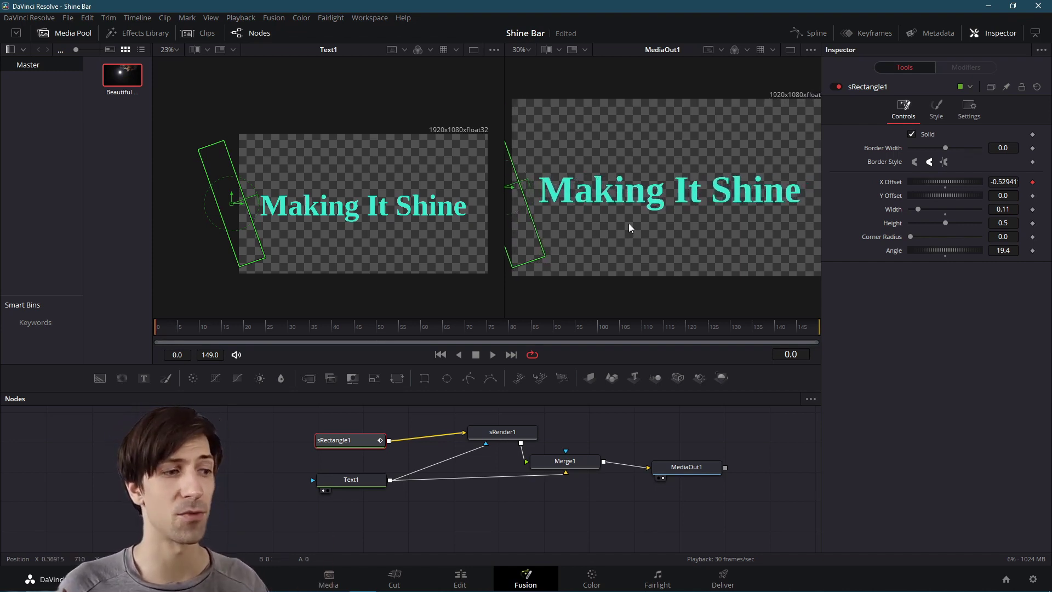
scroll(629, 225, "down", 2)
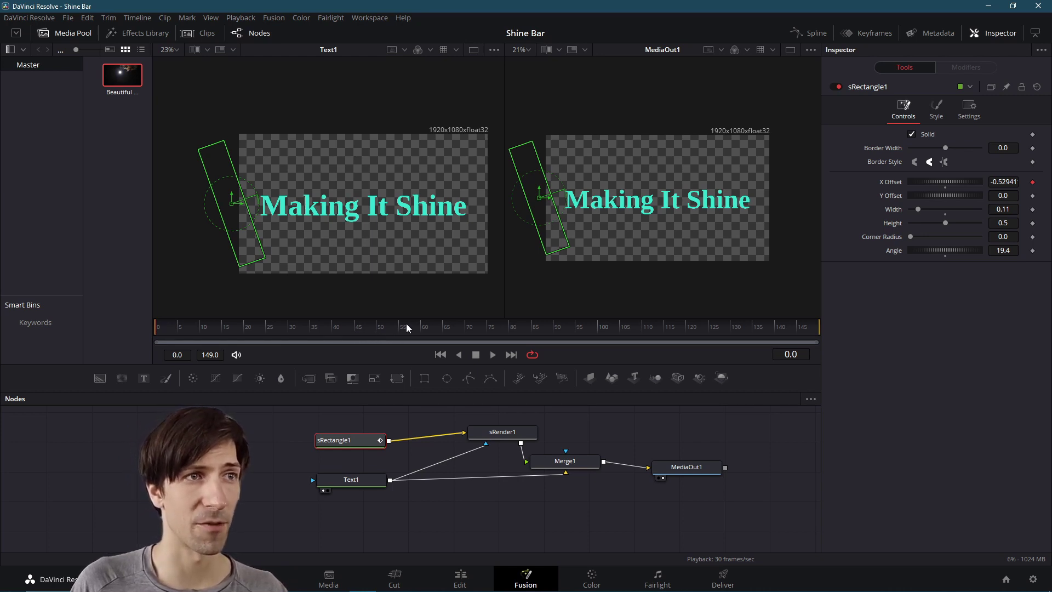
left_click(422, 327)
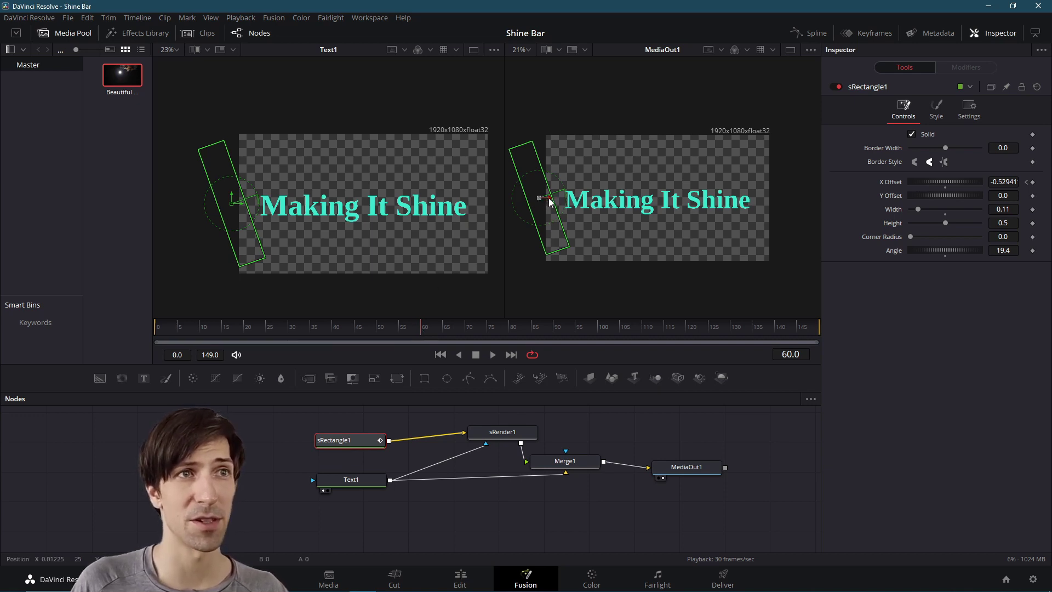
left_click_drag(549, 202, 785, 200)
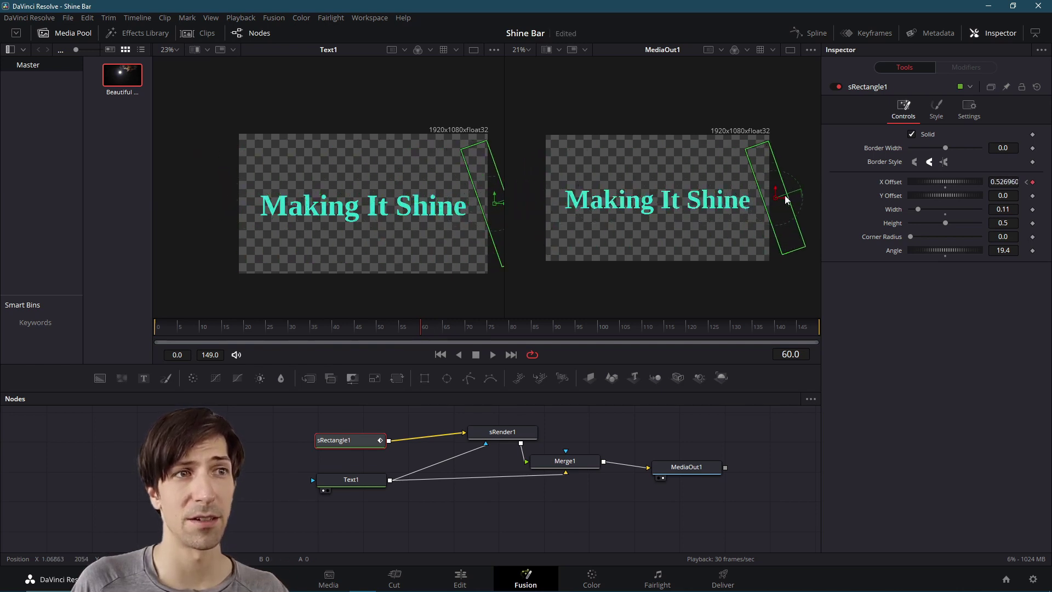
- Check the bar's sweep by jumping between its two X Offset keyframes and playing the animation from the start
left_click(1026, 182)
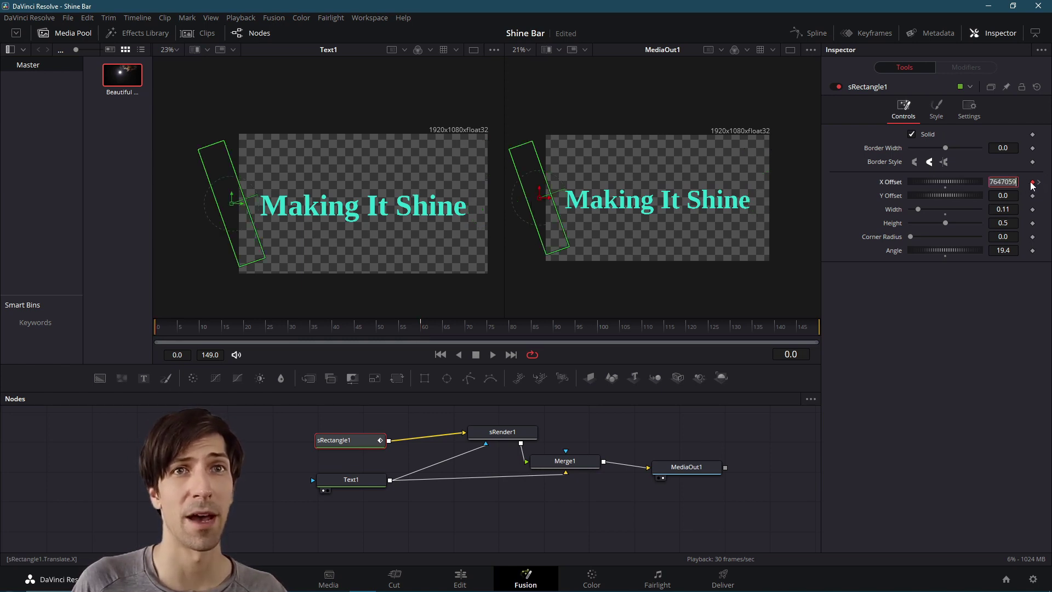
left_click(1039, 182)
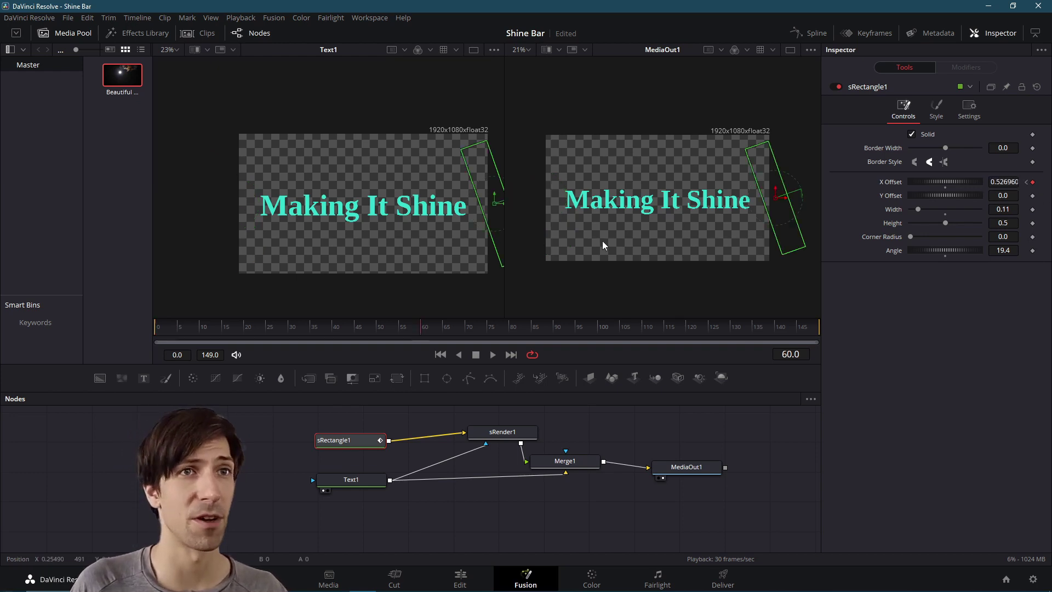
left_click_drag(307, 334, 63, 330)
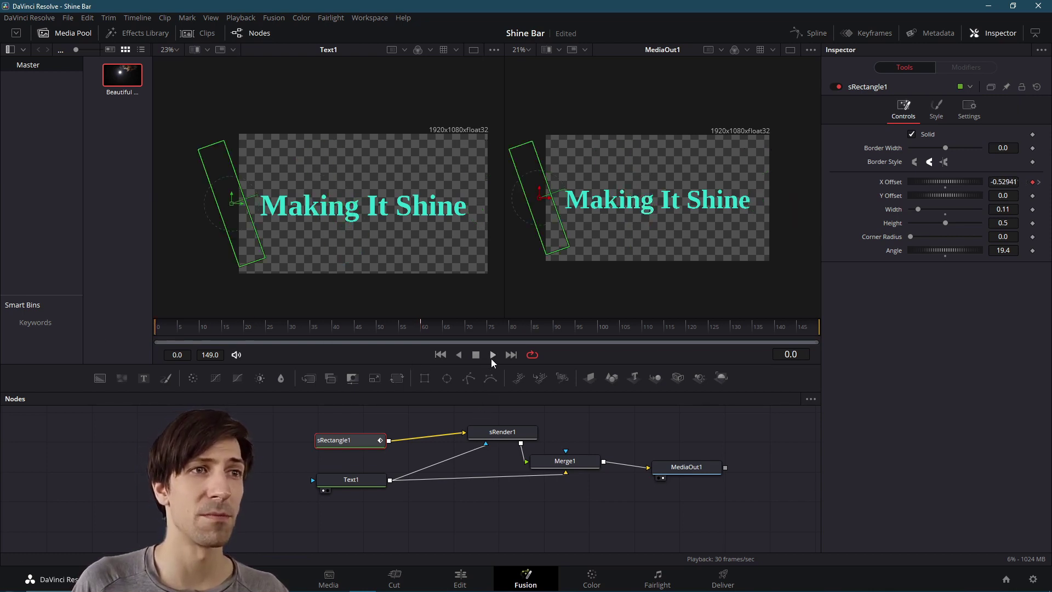
left_click(493, 355)
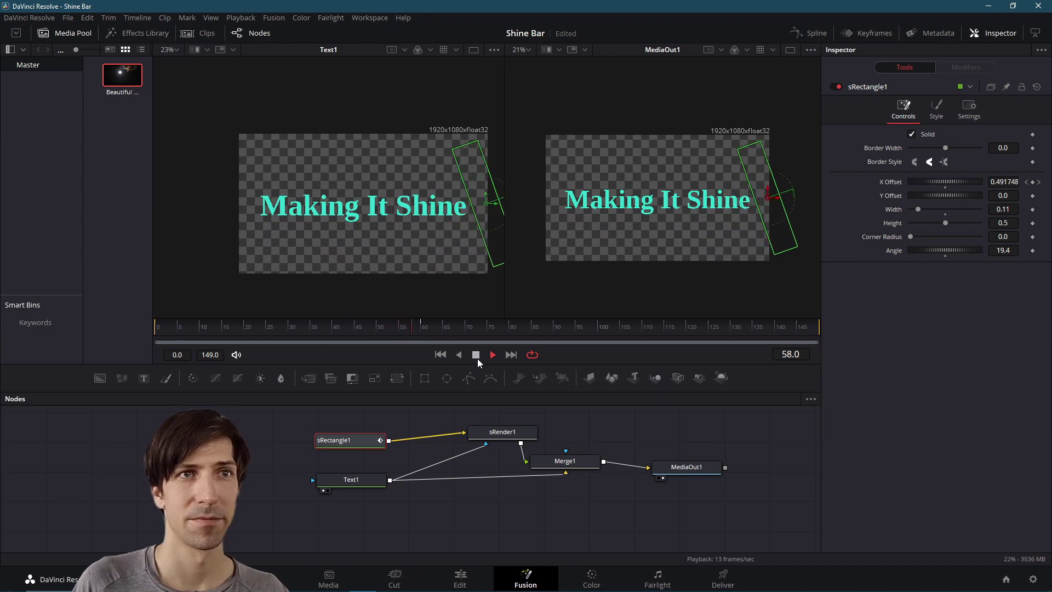
left_click(476, 357)
left_click(159, 319)
left_click(492, 357)
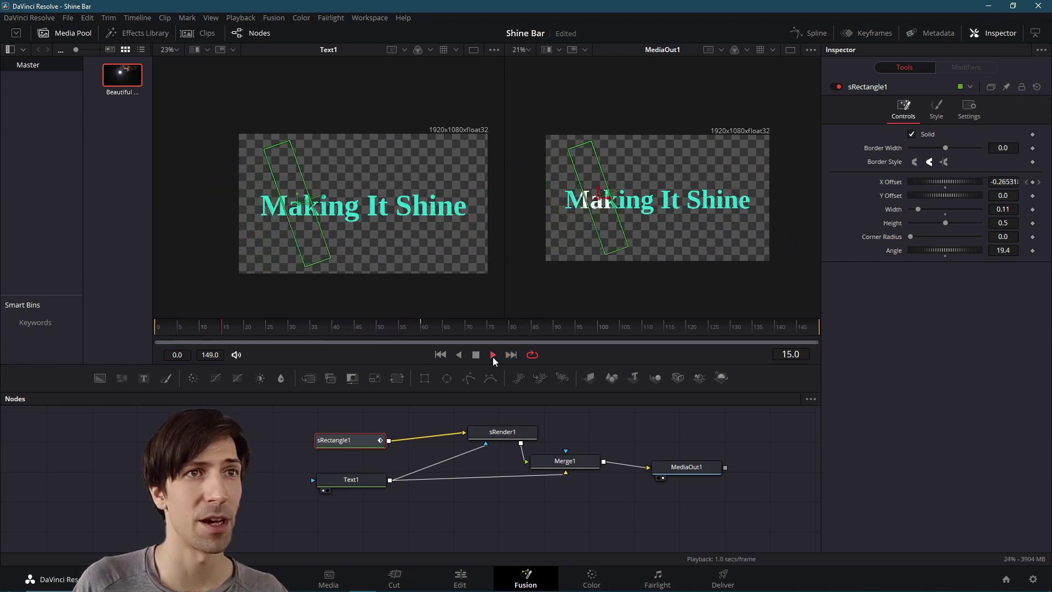
left_click(475, 357)
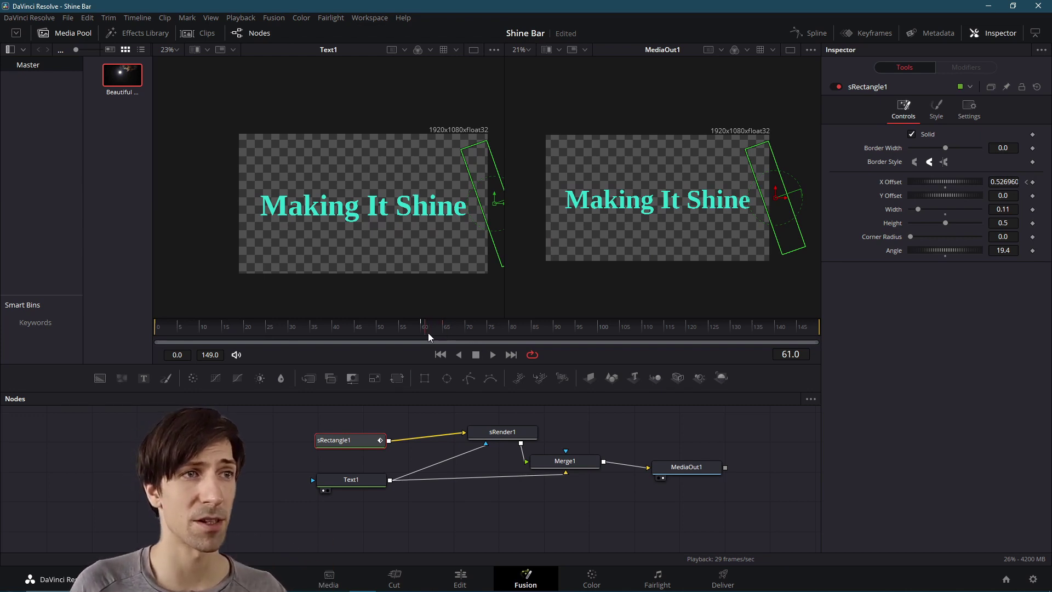
- Copy sRectangle1's X Offset of about -0.529 from frame 0 and paste it at frame 61 to reset the bar
left_click_drag(425, 330, 0, 330)
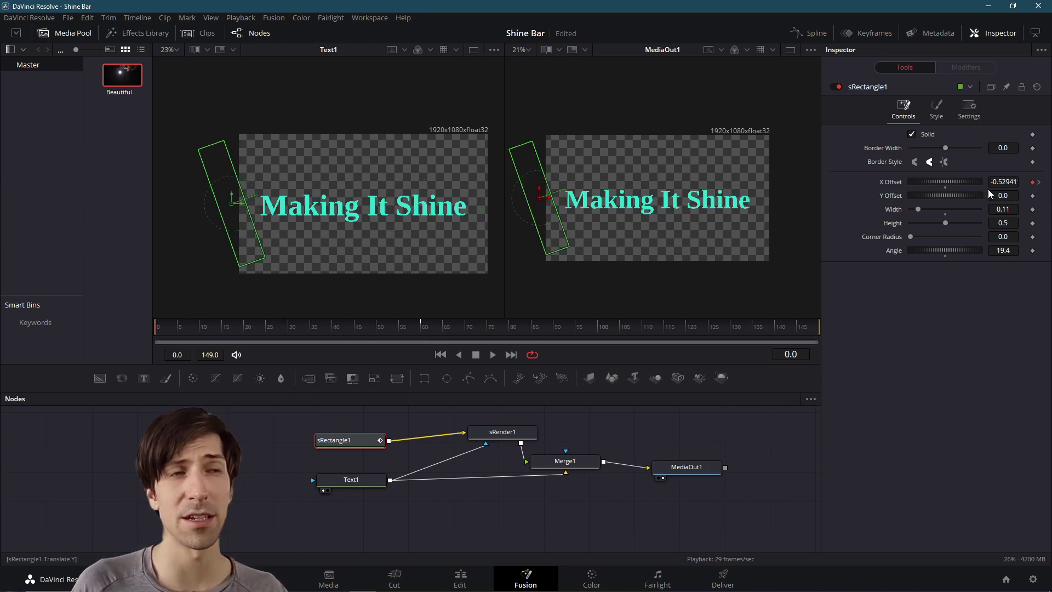
left_click(1011, 181)
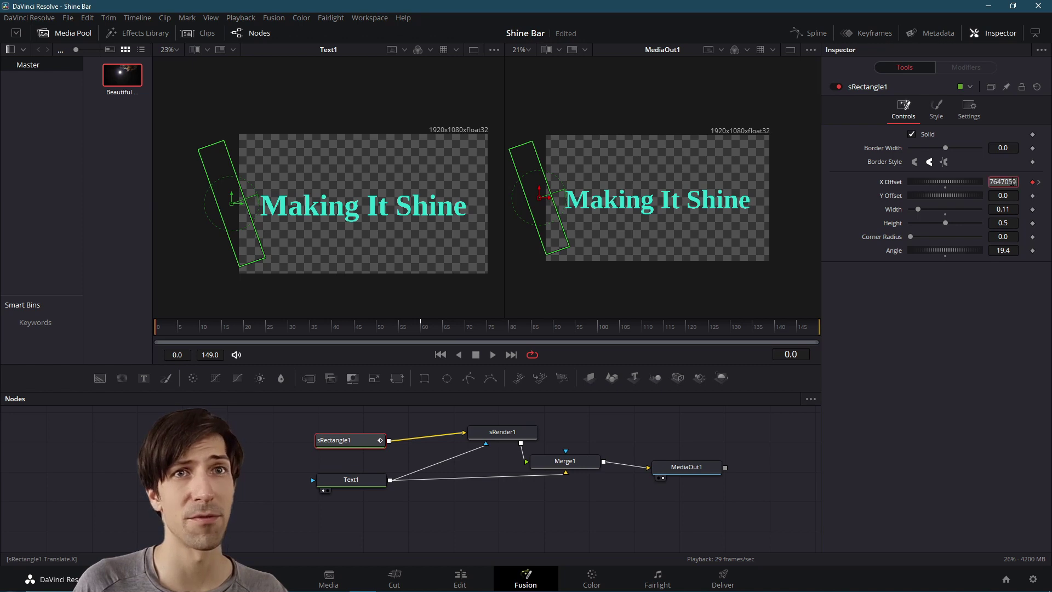
left_click(425, 327)
left_click(948, 264)
double_click(1011, 180)
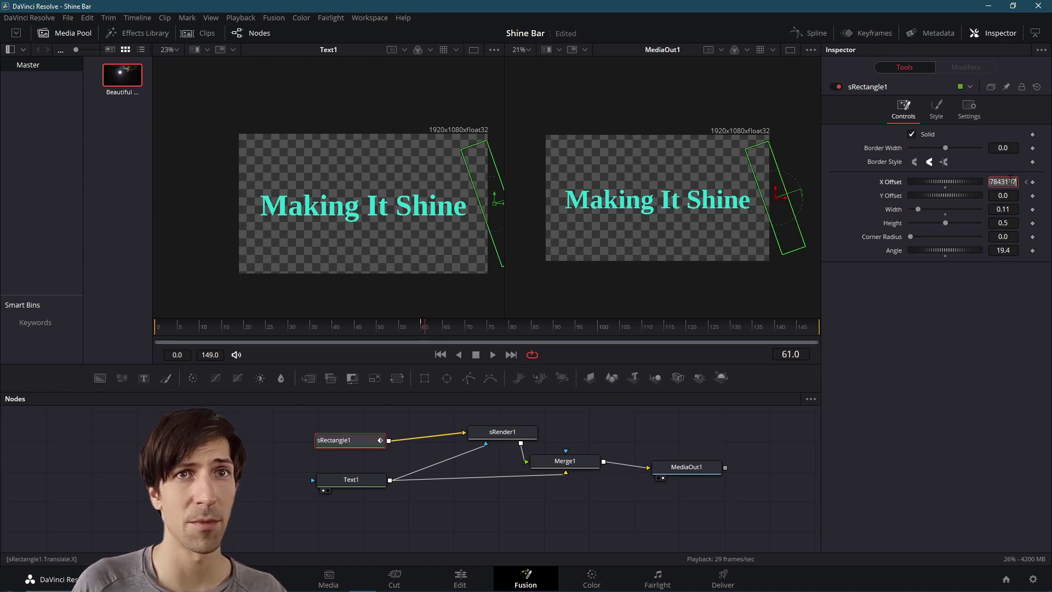
key("ctrl+v")
key("Tab")
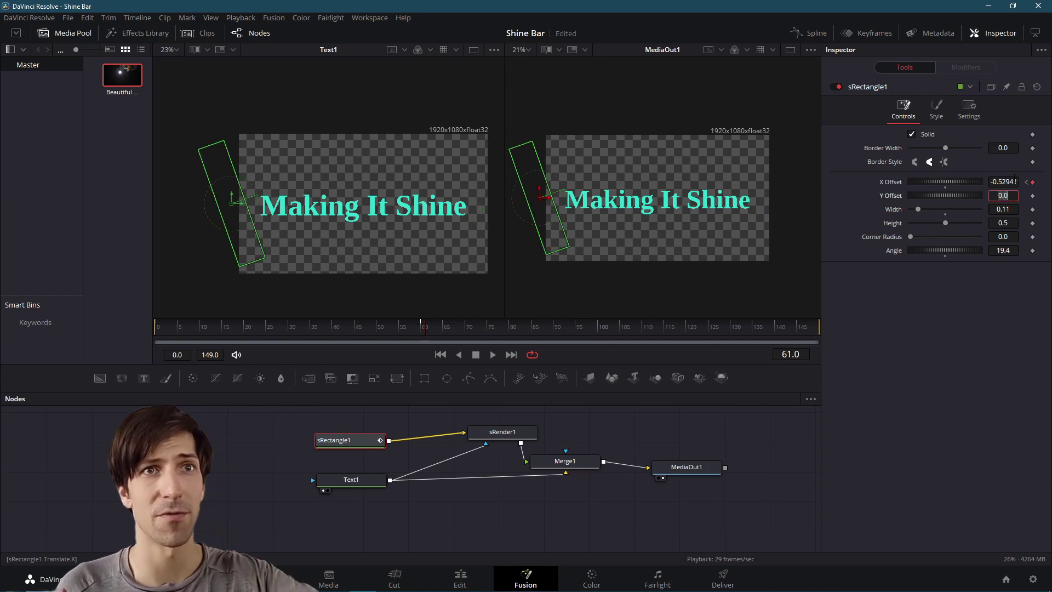
- Copy sRectangle1's X Offset of about 0.527 from frame 60 and paste it at frame 120 for a second sweep
left_click(422, 329)
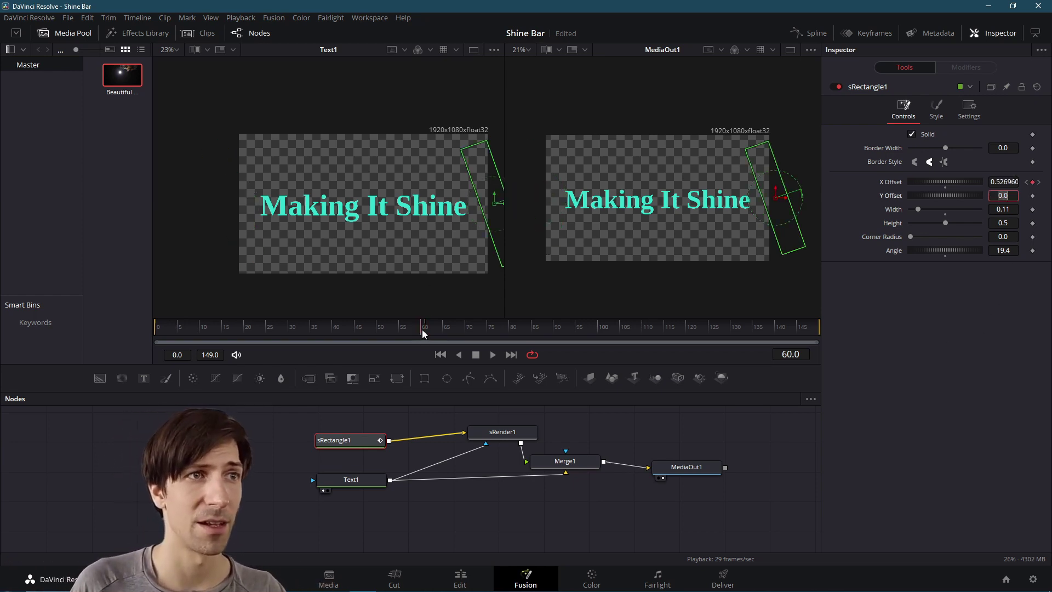
double_click(1004, 181)
key("ctrl+c")
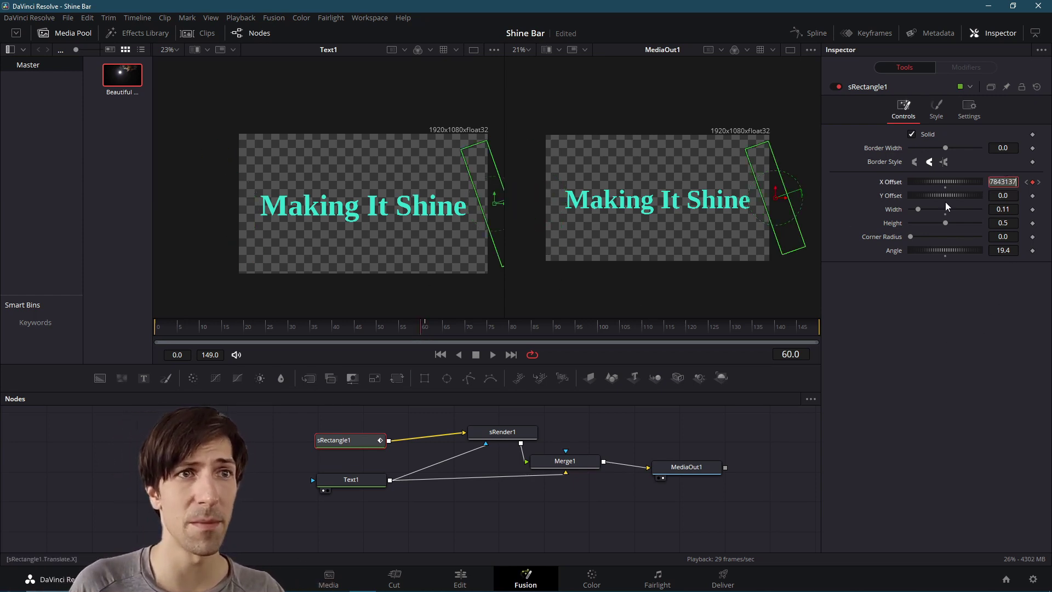
left_click_drag(538, 326, 689, 326)
double_click(997, 181)
key("ctrl+v")
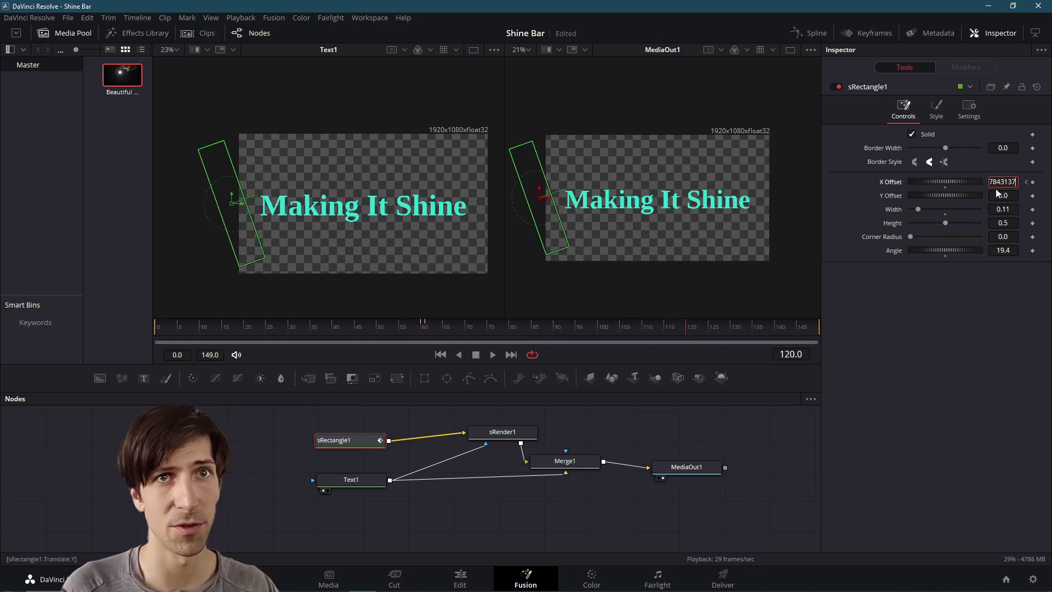
key("Tab")
- Play the shine animation from frame 0, and review the Fusion Composition over the moon footage on the Edit page
left_click(441, 355)
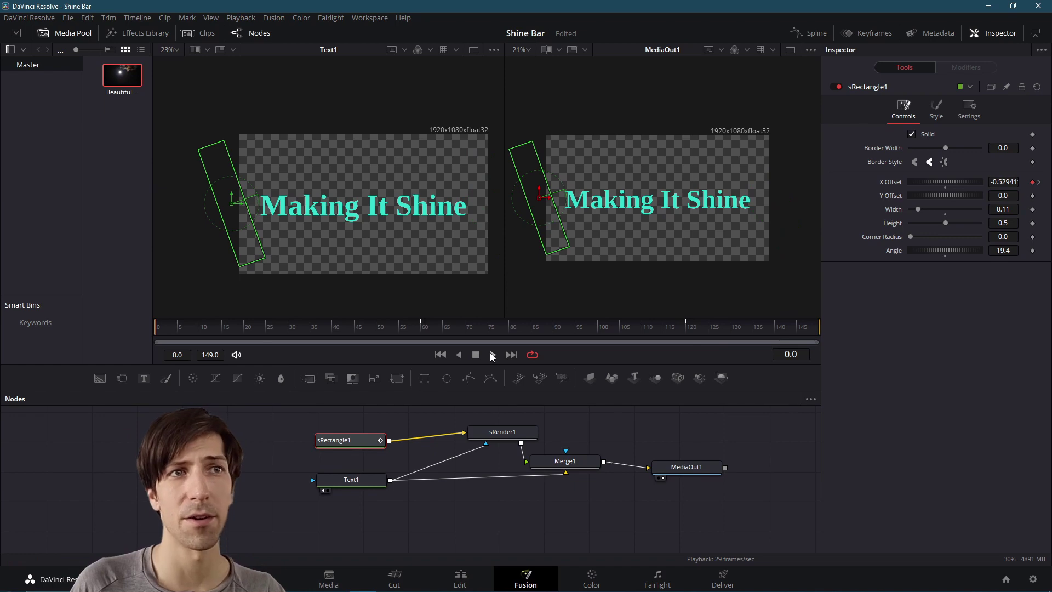
left_click(491, 355)
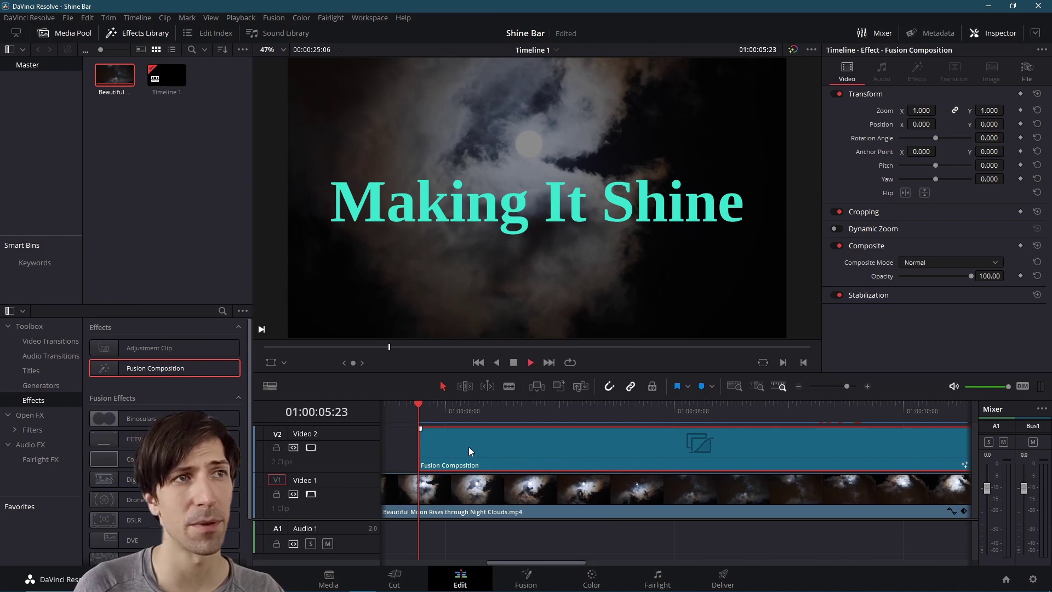
key("space")
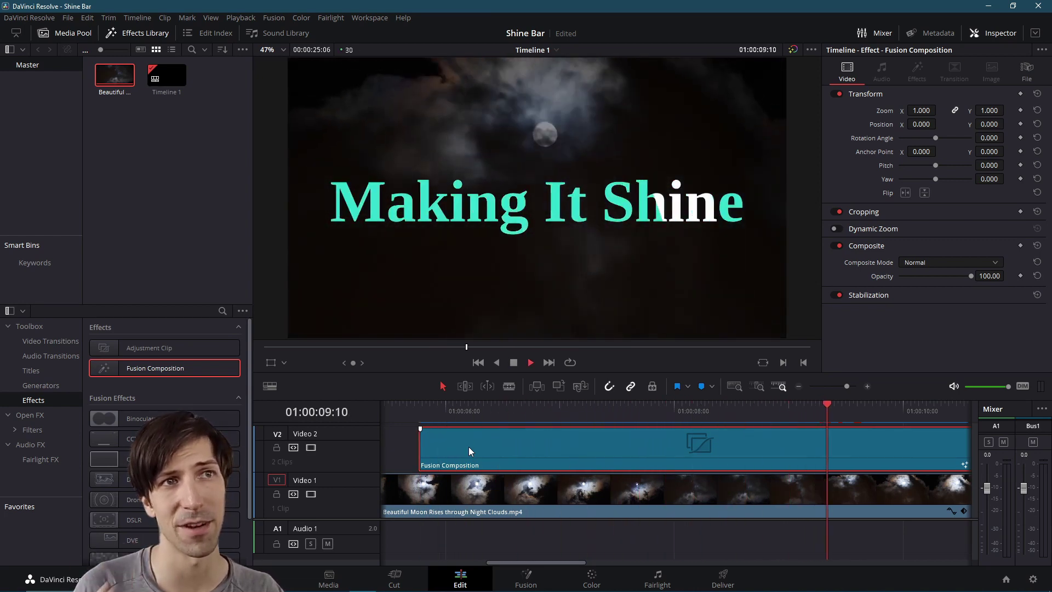
key("space")
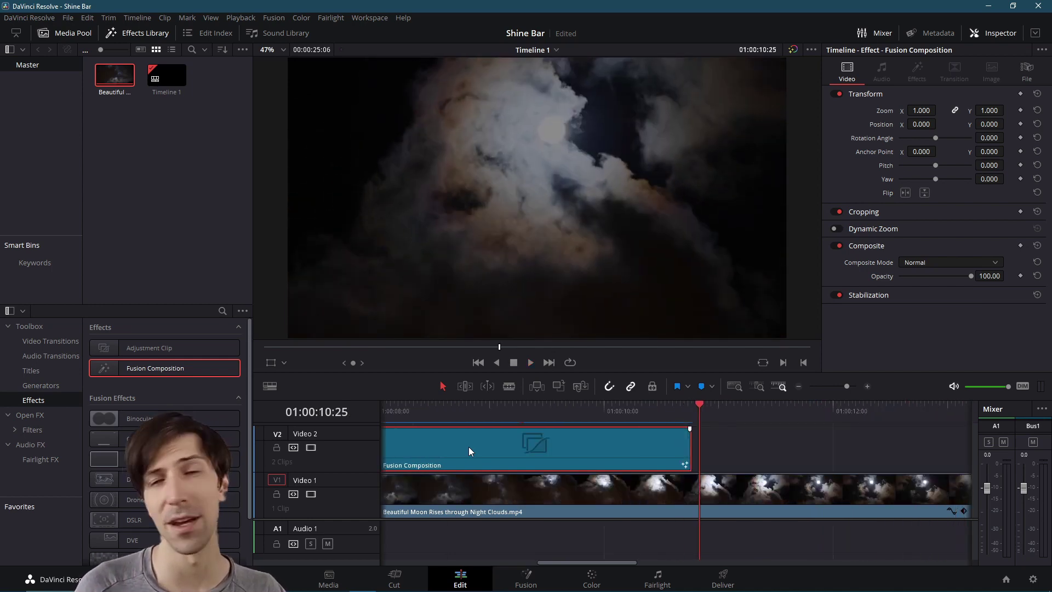